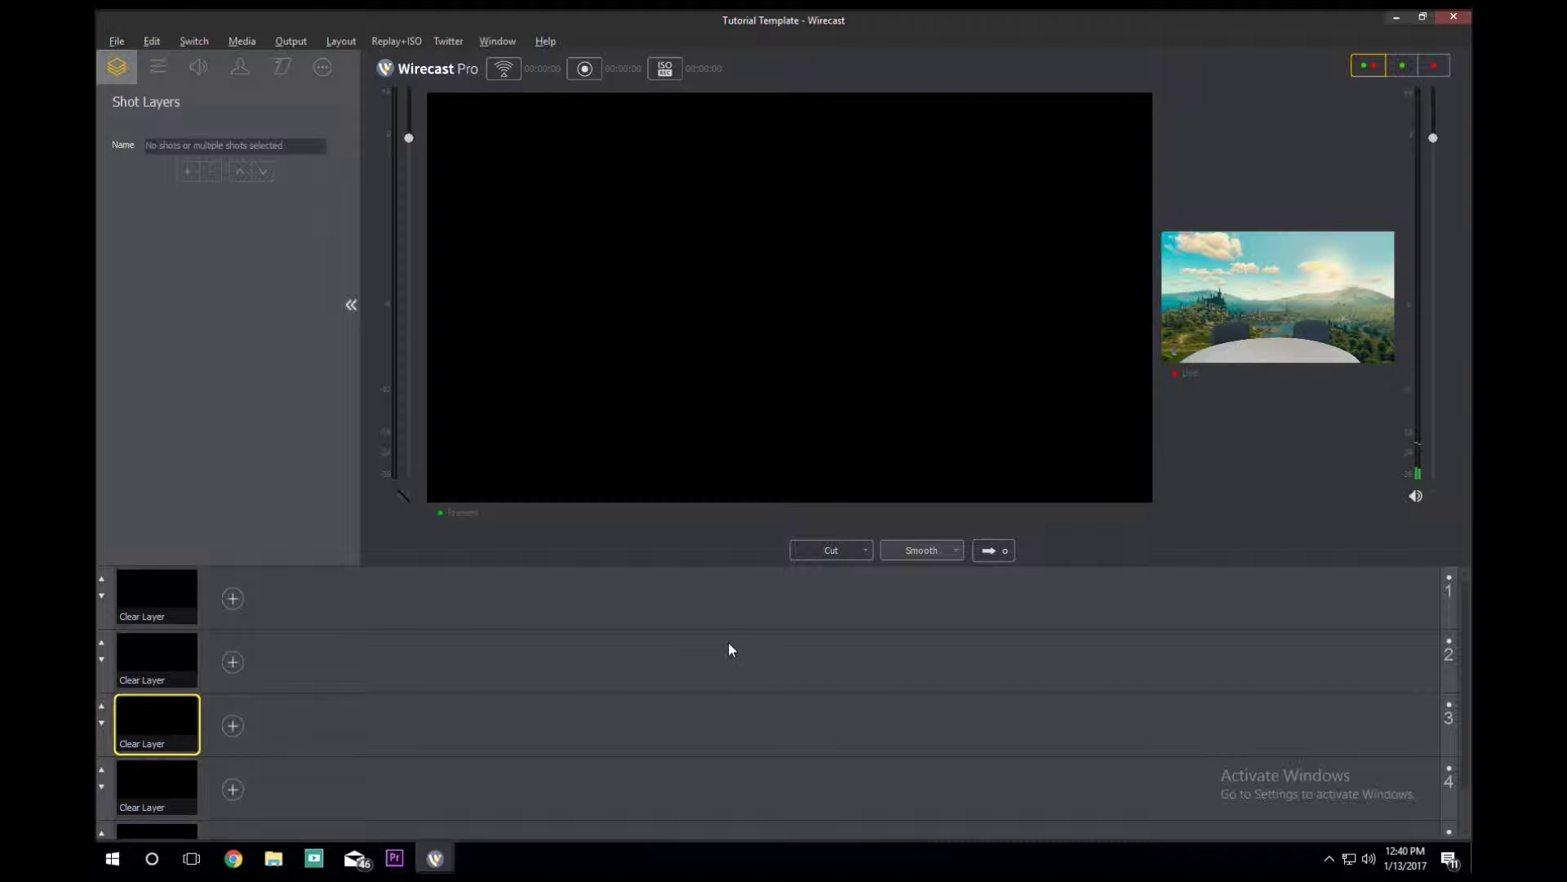
# Fade the live output from the landscape shot to black with the Smooth transition
pyautogui.click(995, 551)
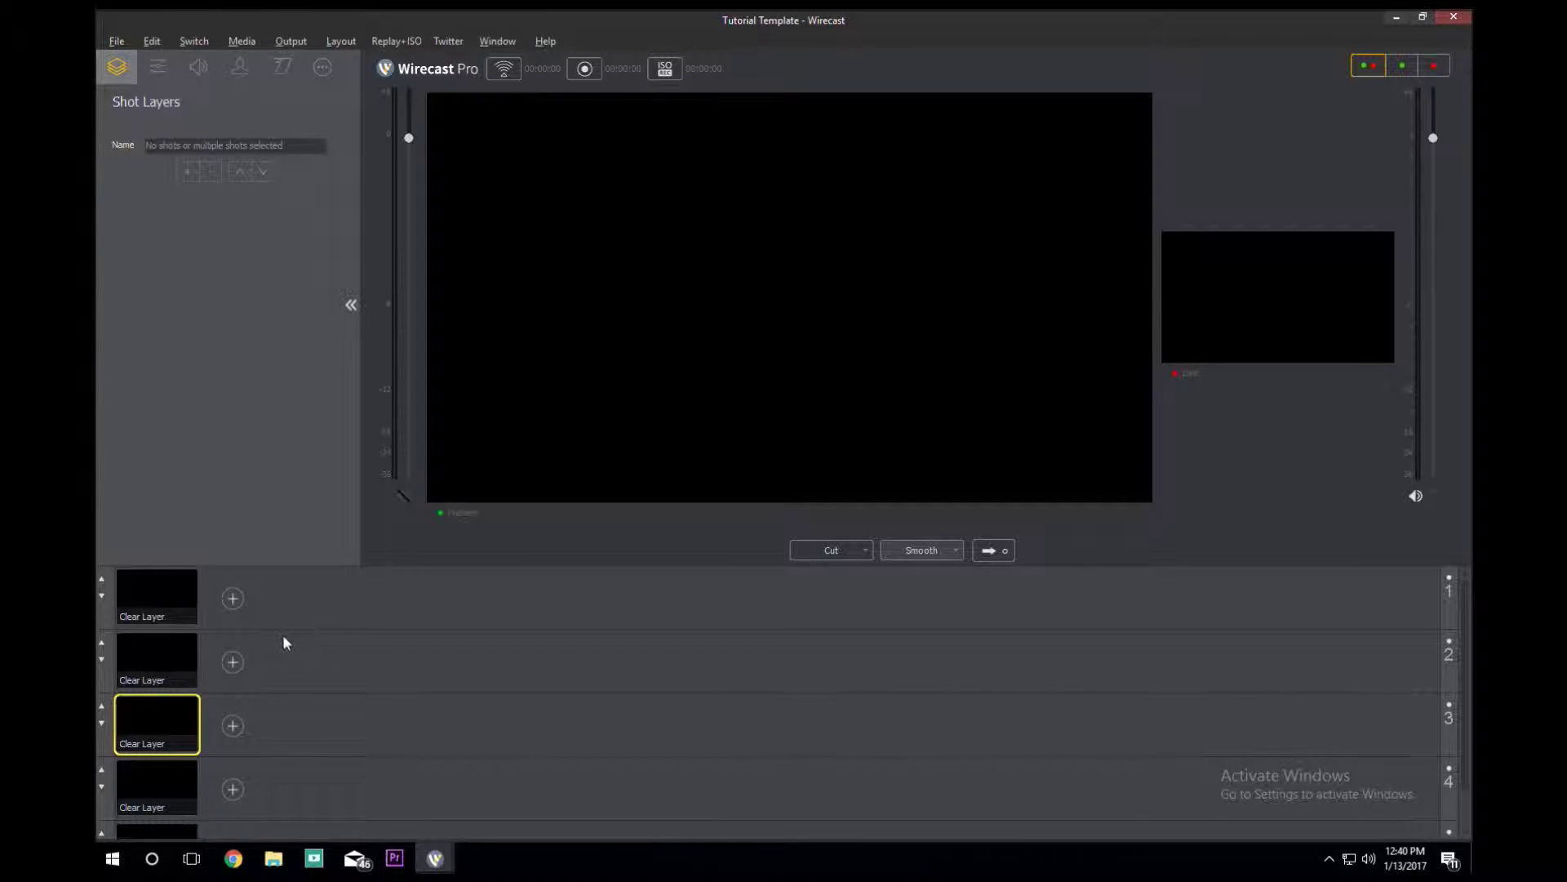
# Add the DeckLink Mini Recorder_2 capture device as a camera shot on layer 1
pyautogui.click(233, 597)
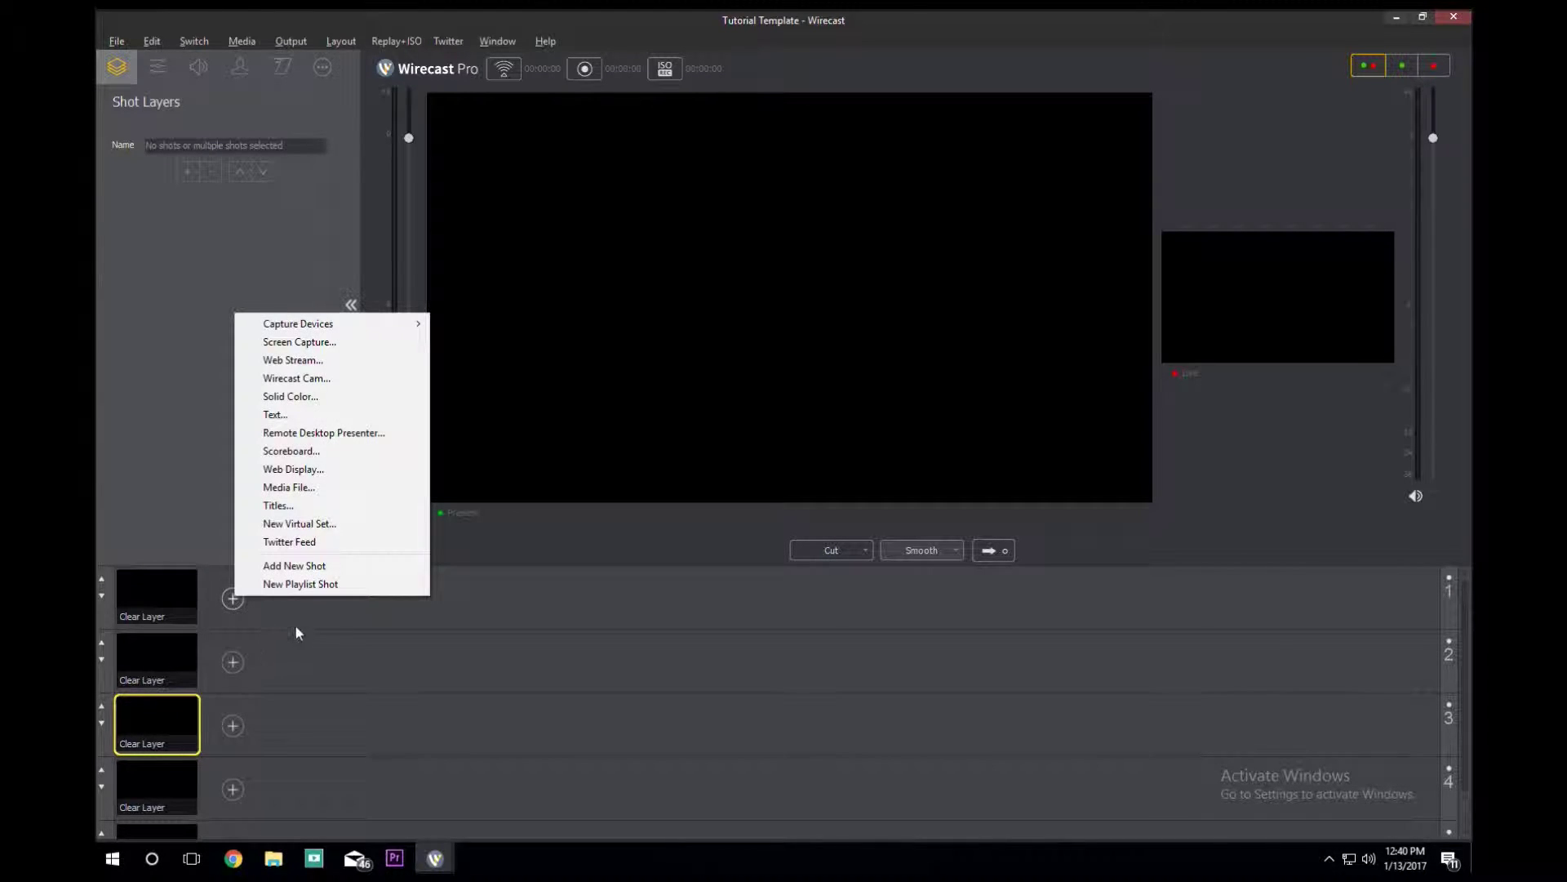
pyautogui.click(253, 624)
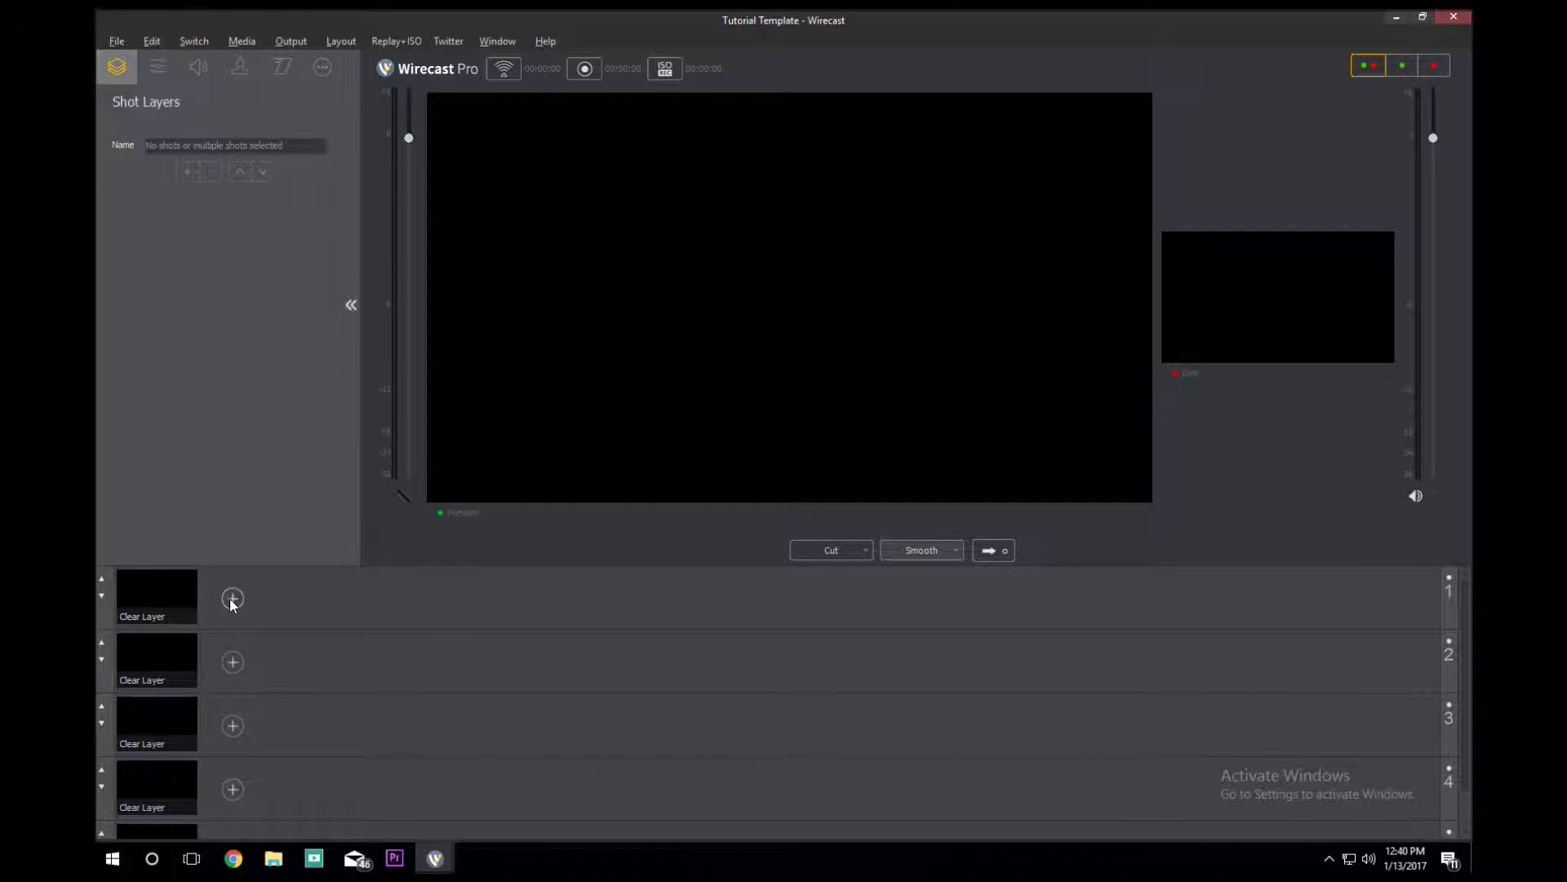
pyautogui.click(232, 599)
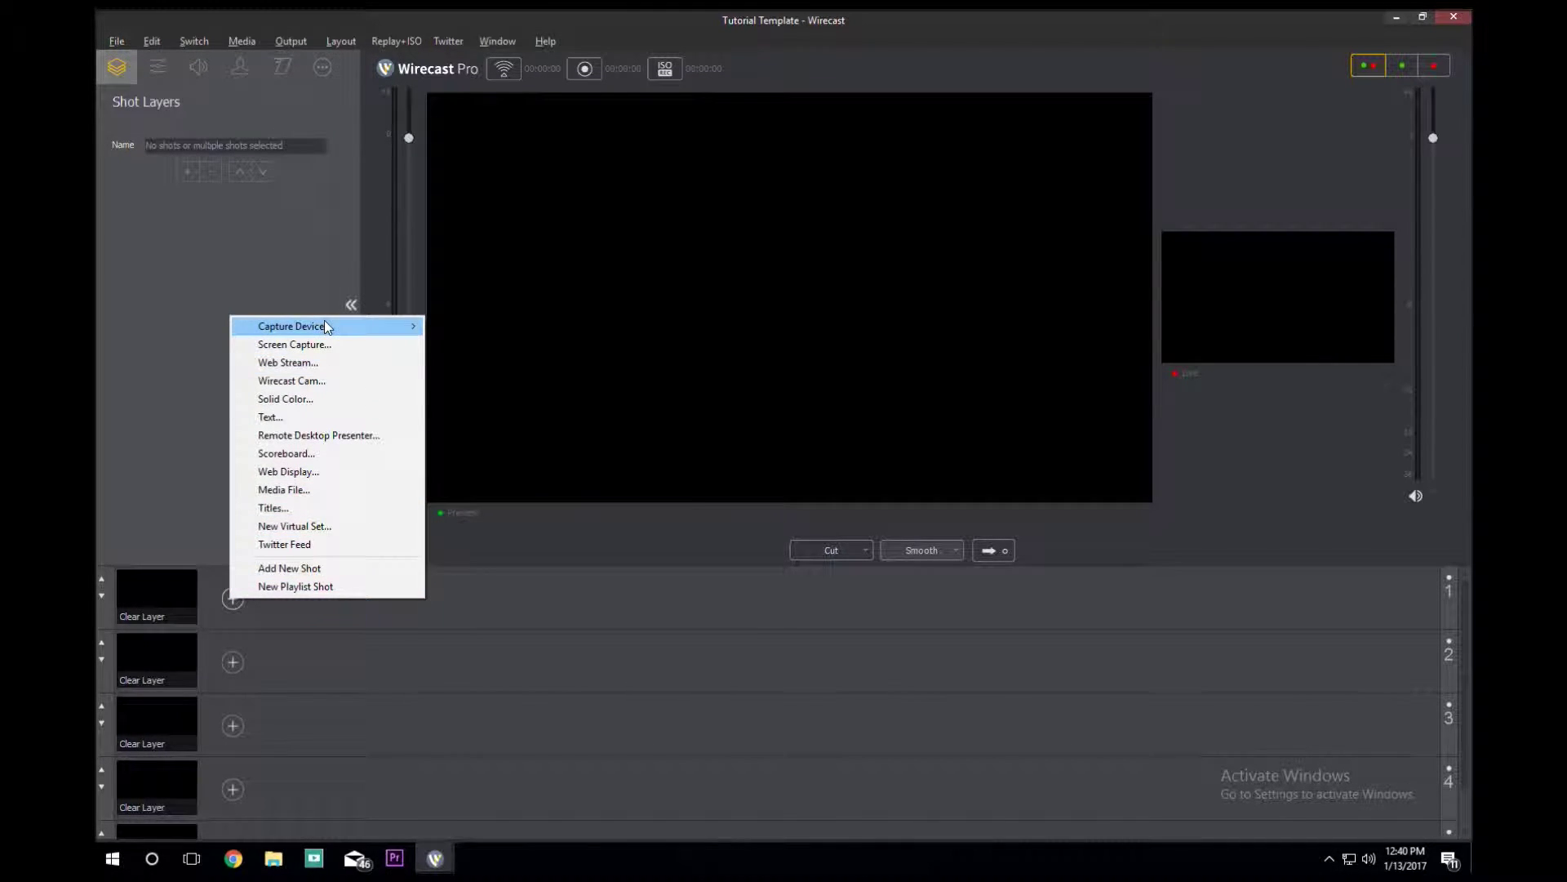
pyautogui.moveTo(326, 323)
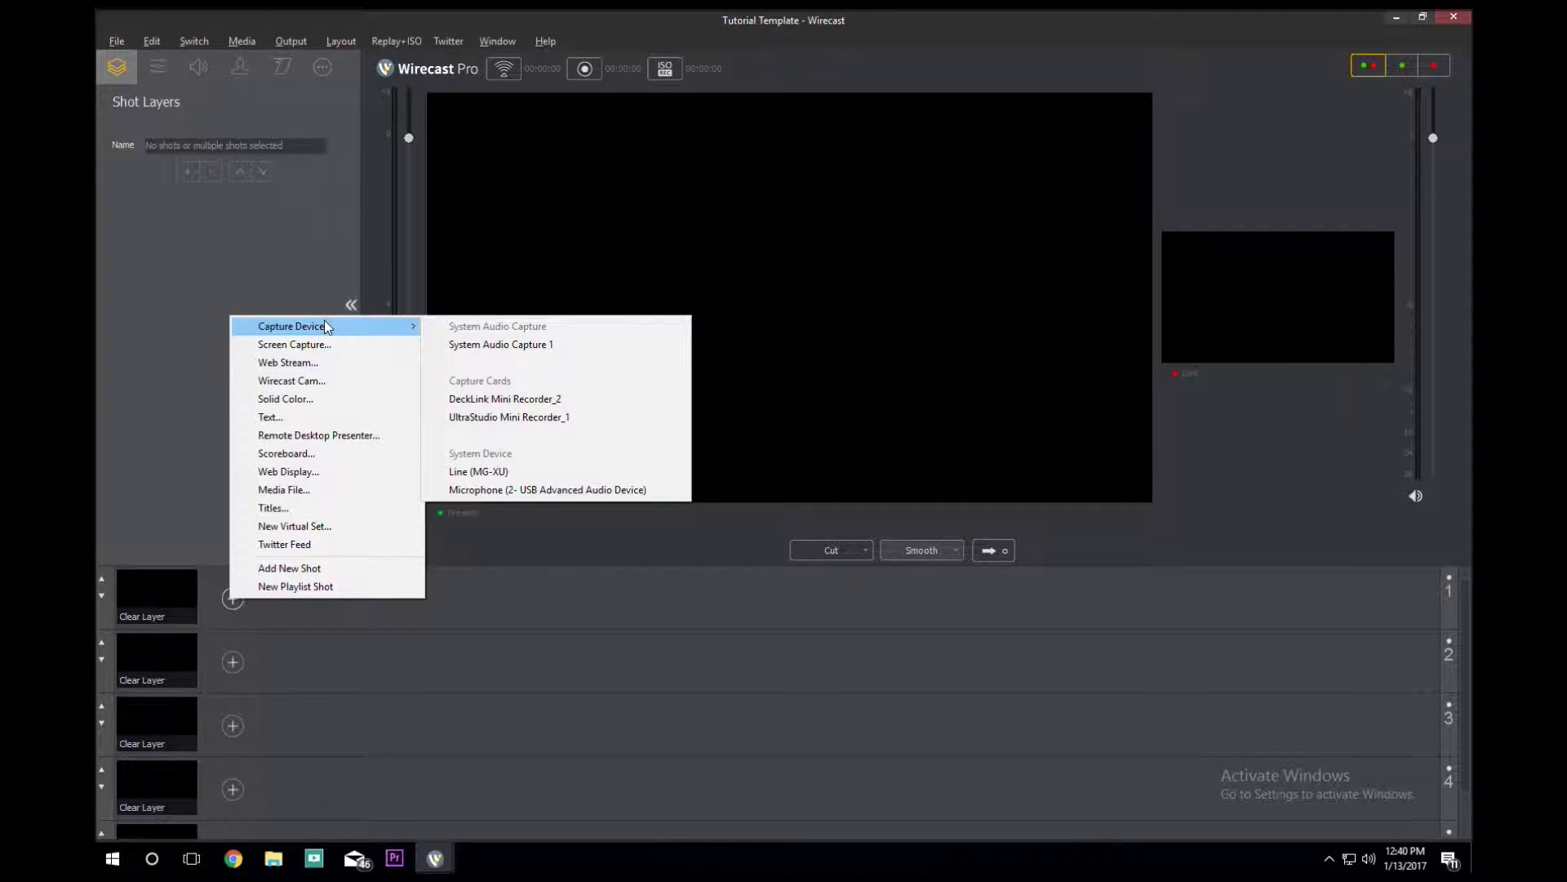
pyautogui.click(559, 402)
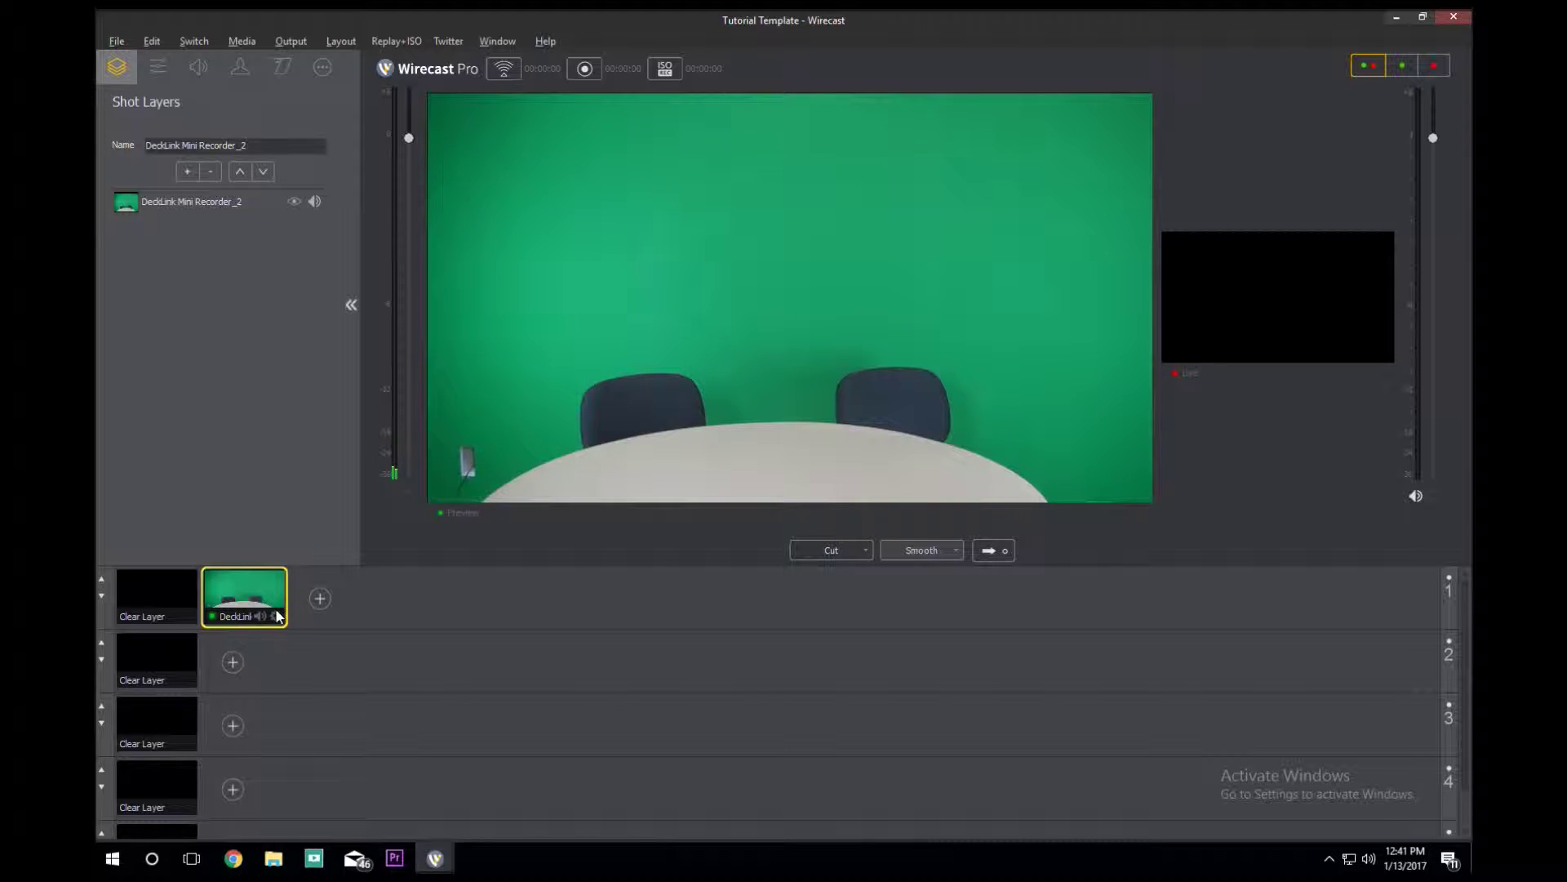
# Enable chroma key on the DeckLink shot with threshold 10, black clip 53, white clip 162
pyautogui.click(248, 580)
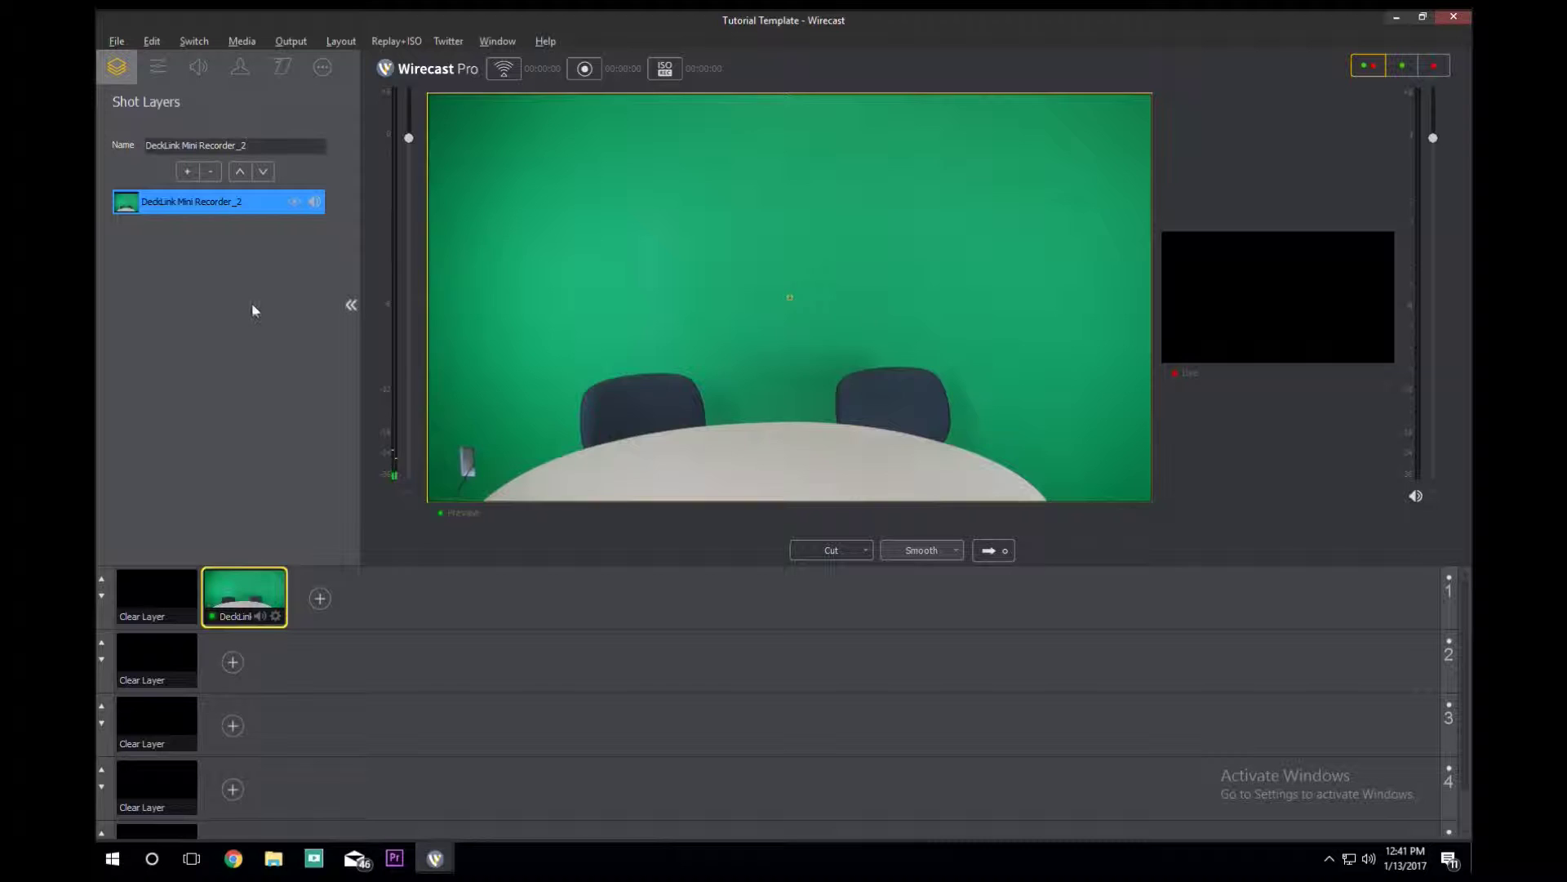
pyautogui.click(240, 69)
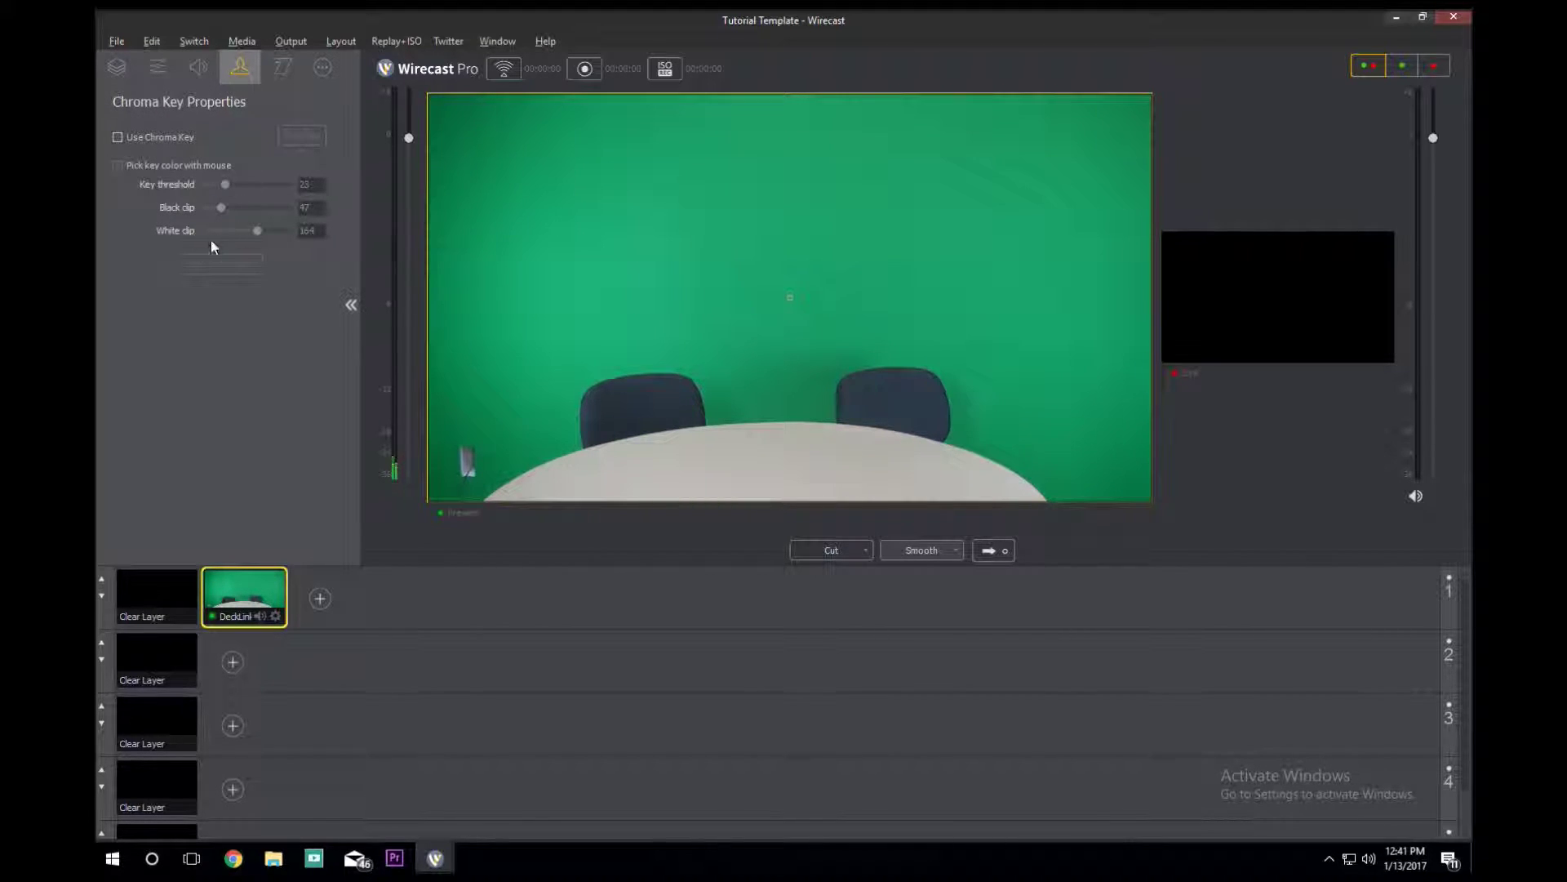
pyautogui.click(117, 137)
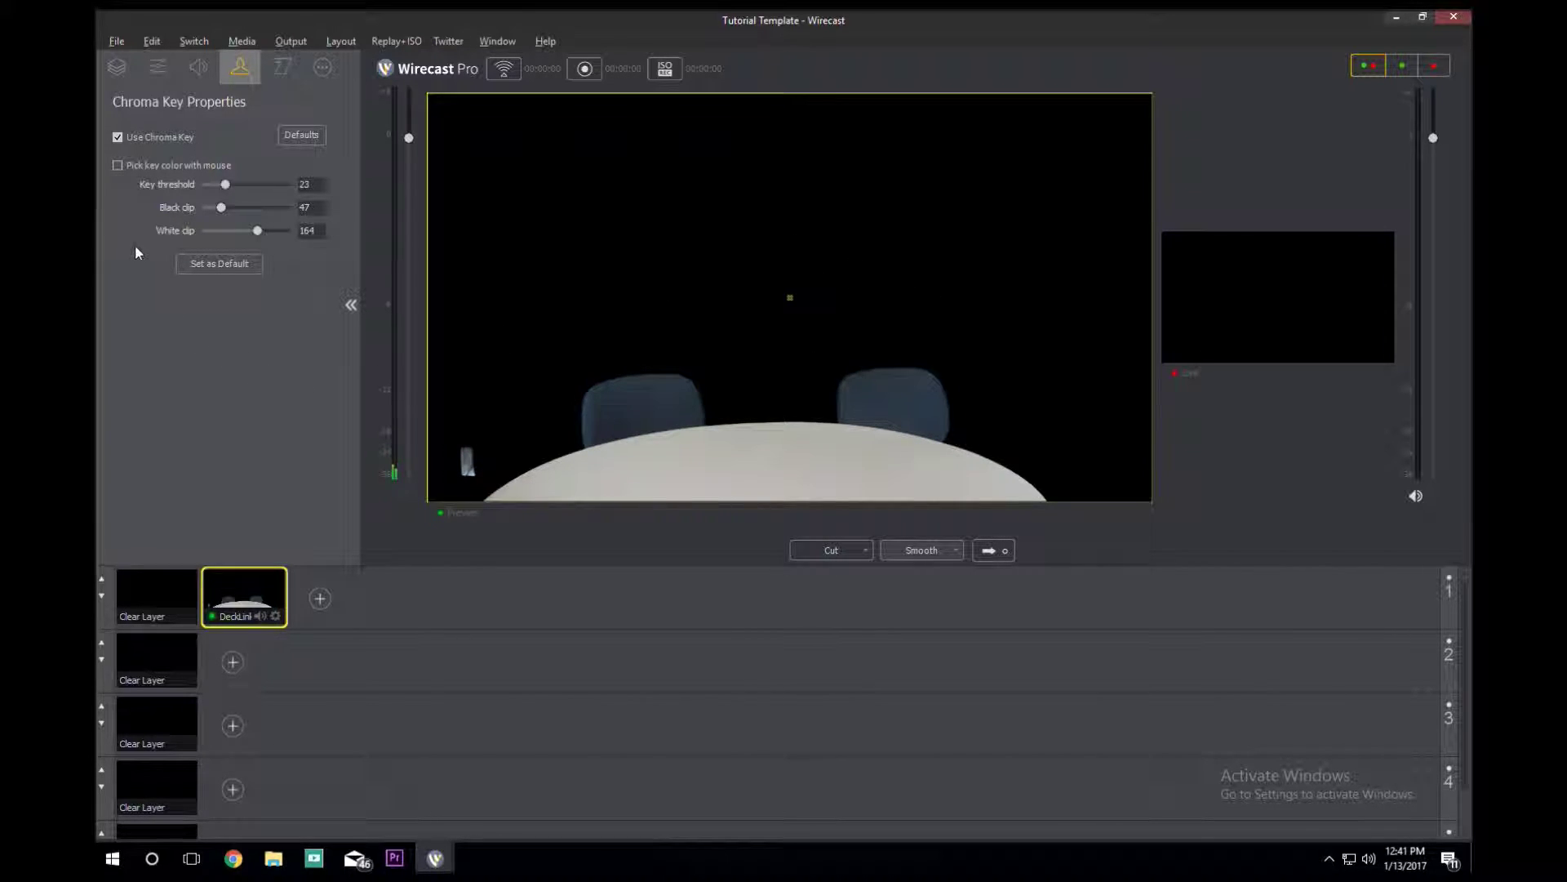
pyautogui.moveTo(225, 185); pyautogui.dragTo(203, 185)
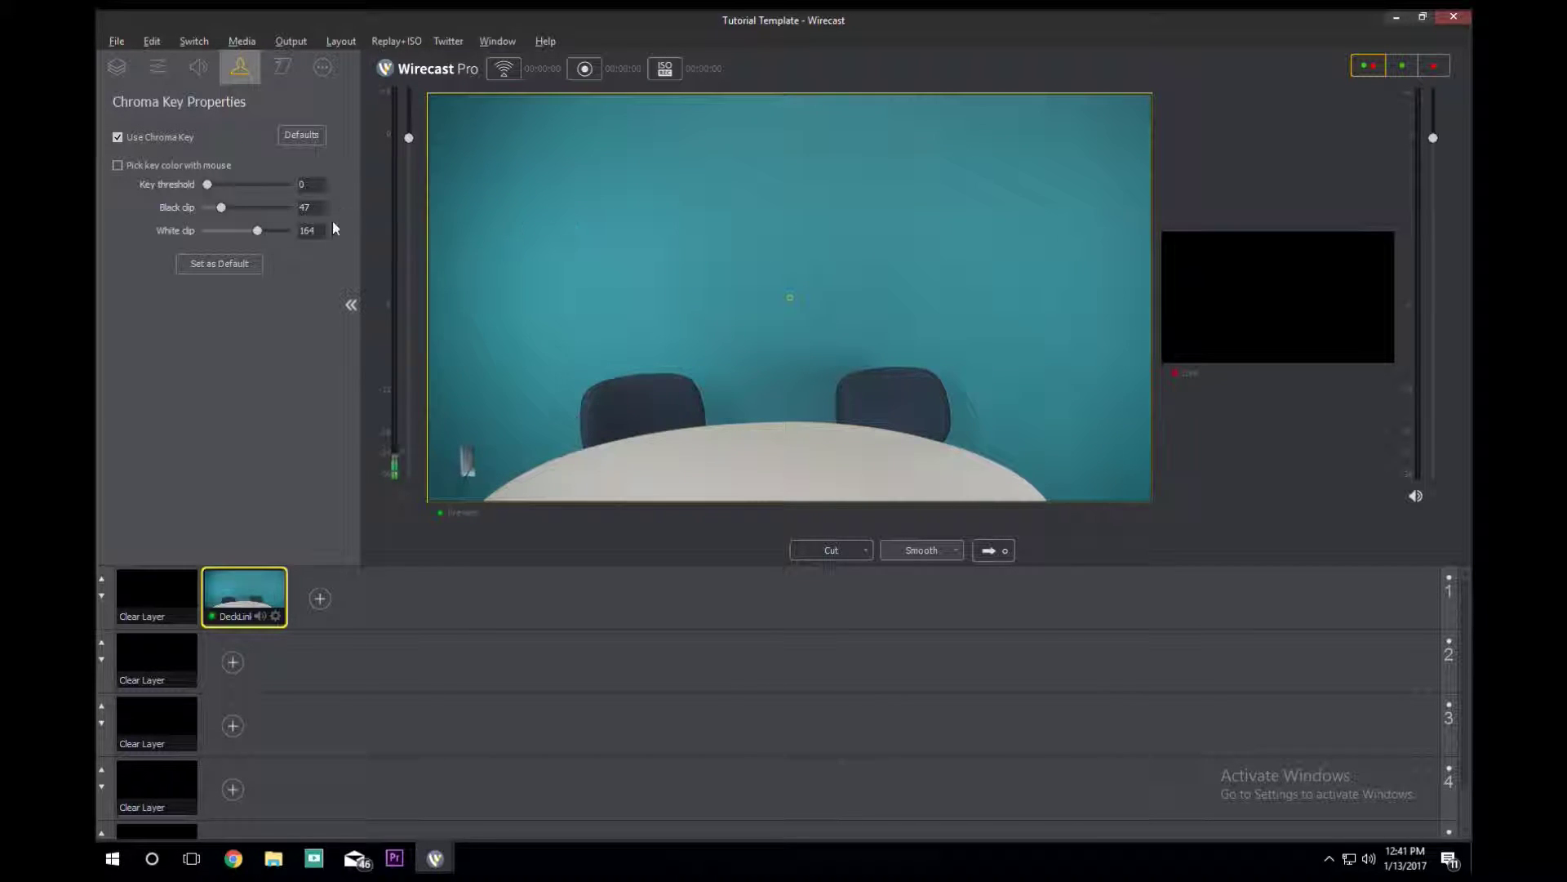
pyautogui.moveTo(208, 184); pyautogui.dragTo(215, 184)
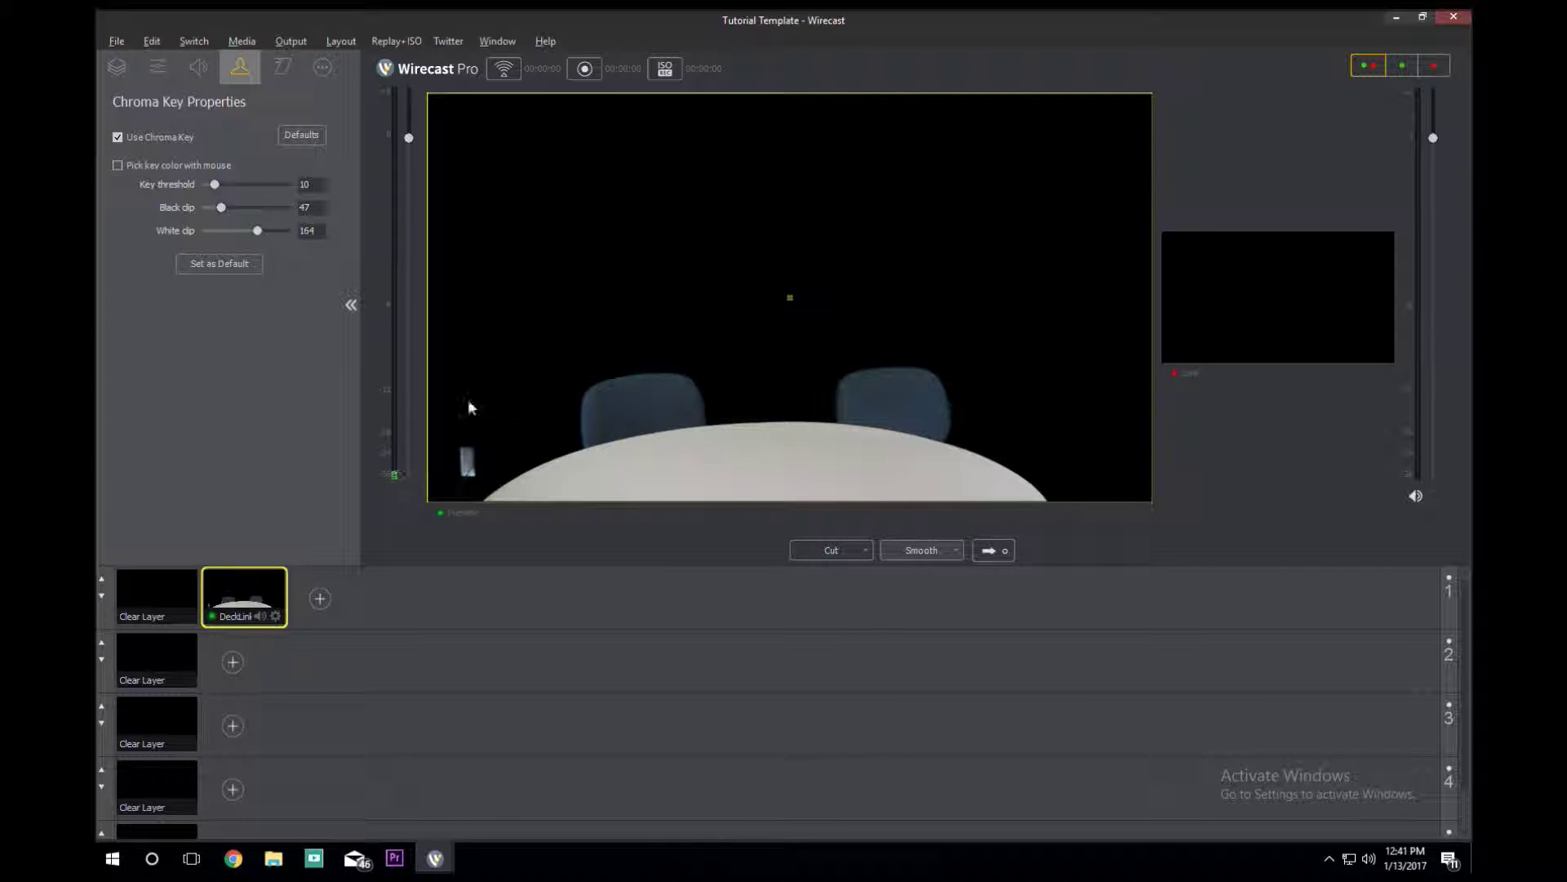
pyautogui.moveTo(220, 208)
pyautogui.mouseDown()
pyautogui.moveTo(206, 209)
pyautogui.moveTo(272, 210)
pyautogui.moveTo(226, 220)
pyautogui.mouseUp()
pyautogui.moveTo(258, 230)
pyautogui.mouseDown()
pyautogui.moveTo(217, 231)
pyautogui.moveTo(259, 235)
pyautogui.mouseUp()
# Add overview.png from the backrounds folder as a media shot on layer 2
pyautogui.click(233, 662)
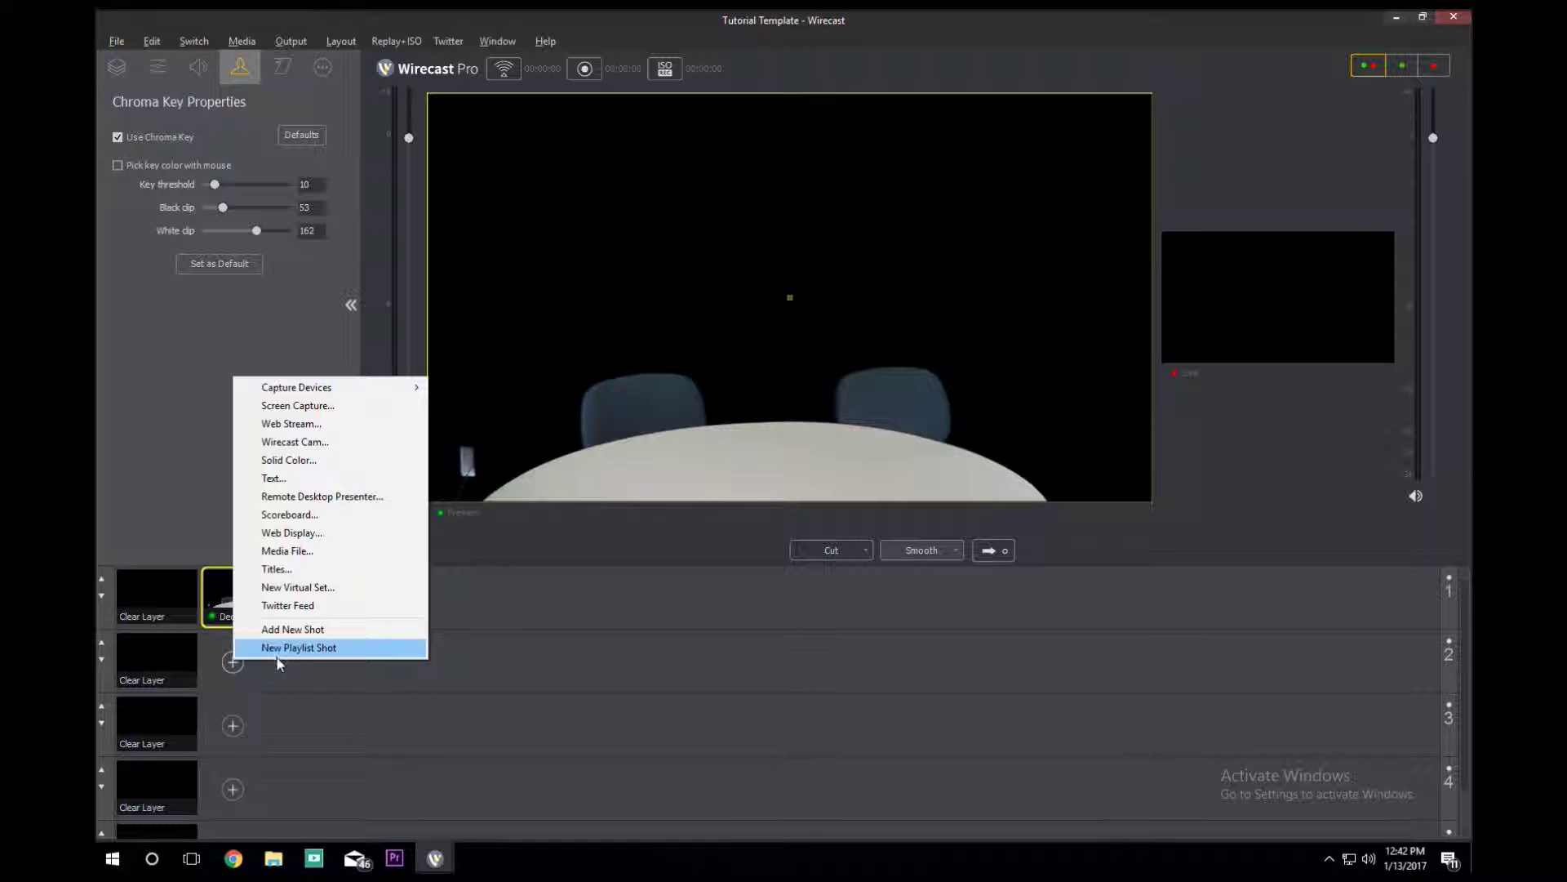
pyautogui.click(232, 668)
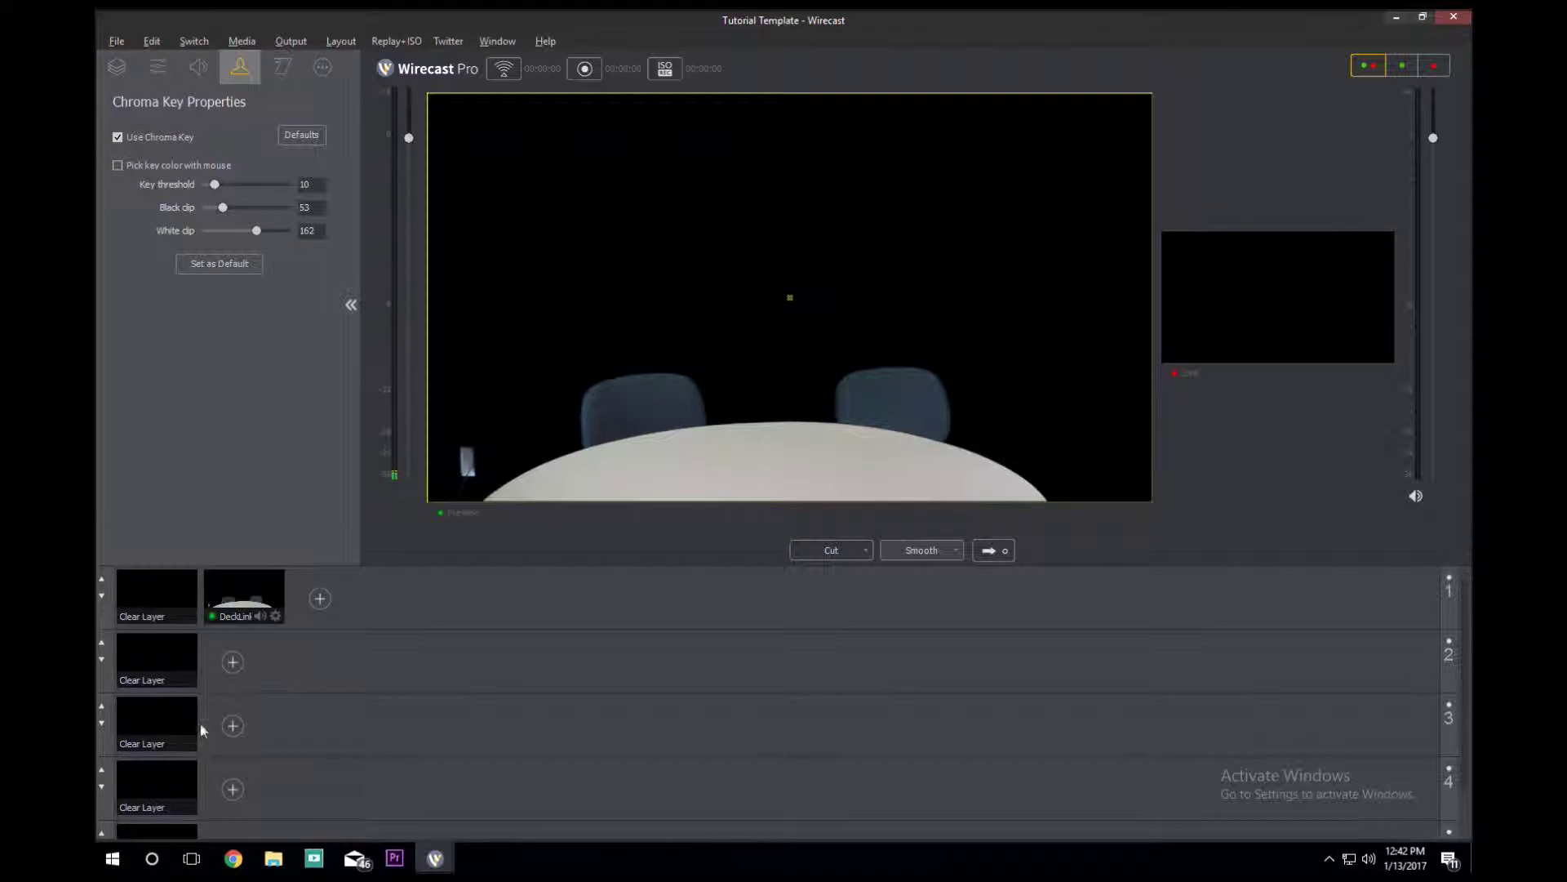
pyautogui.scroll(-1, 306, 686)
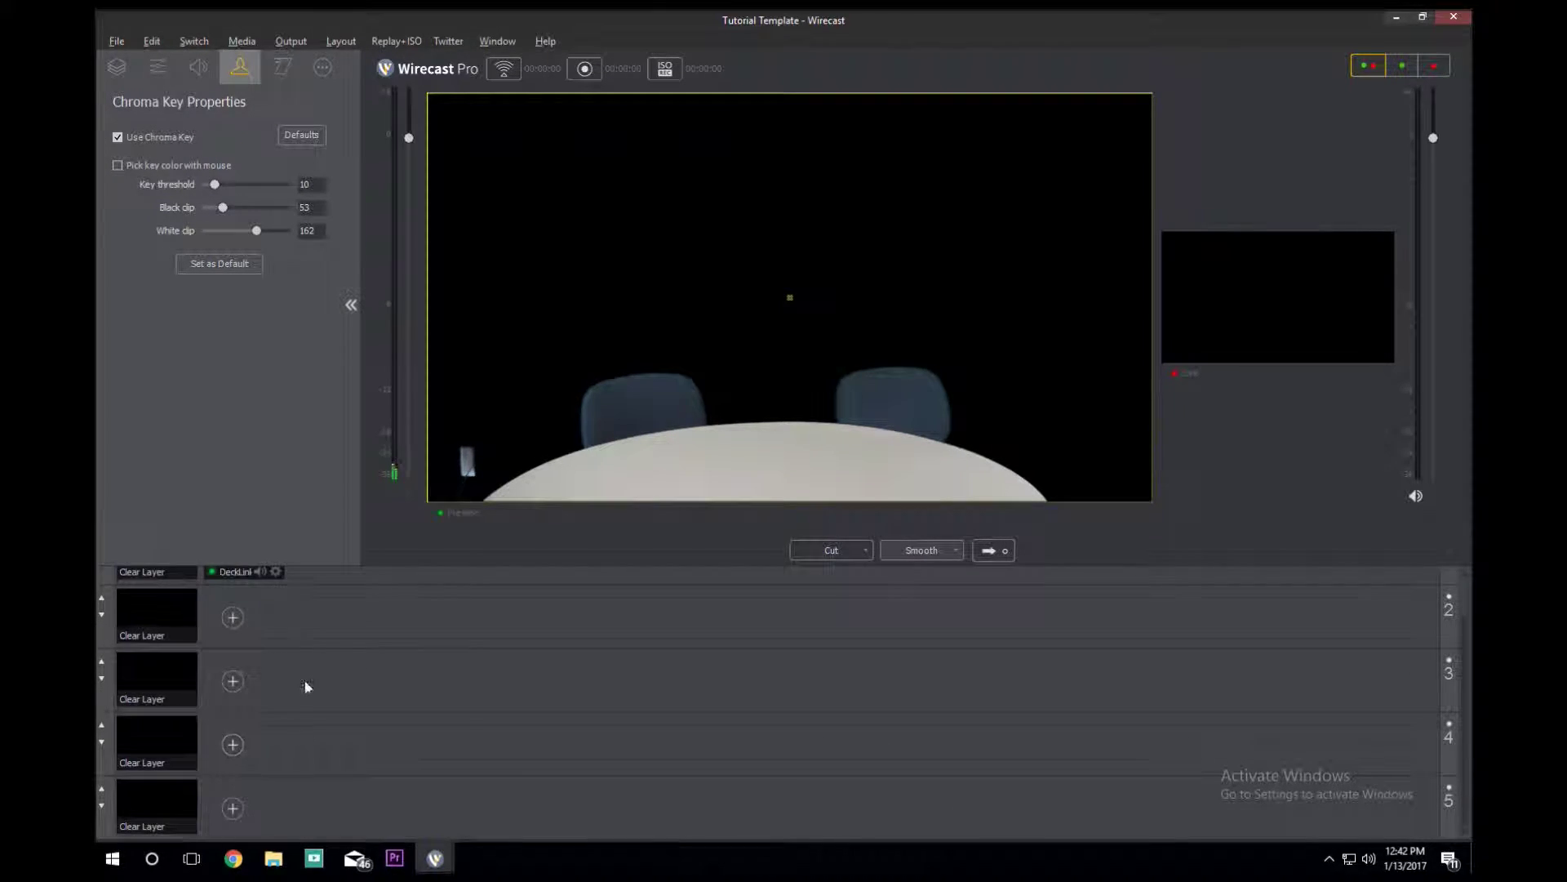
pyautogui.scroll(1, 306, 687)
pyautogui.click(233, 663)
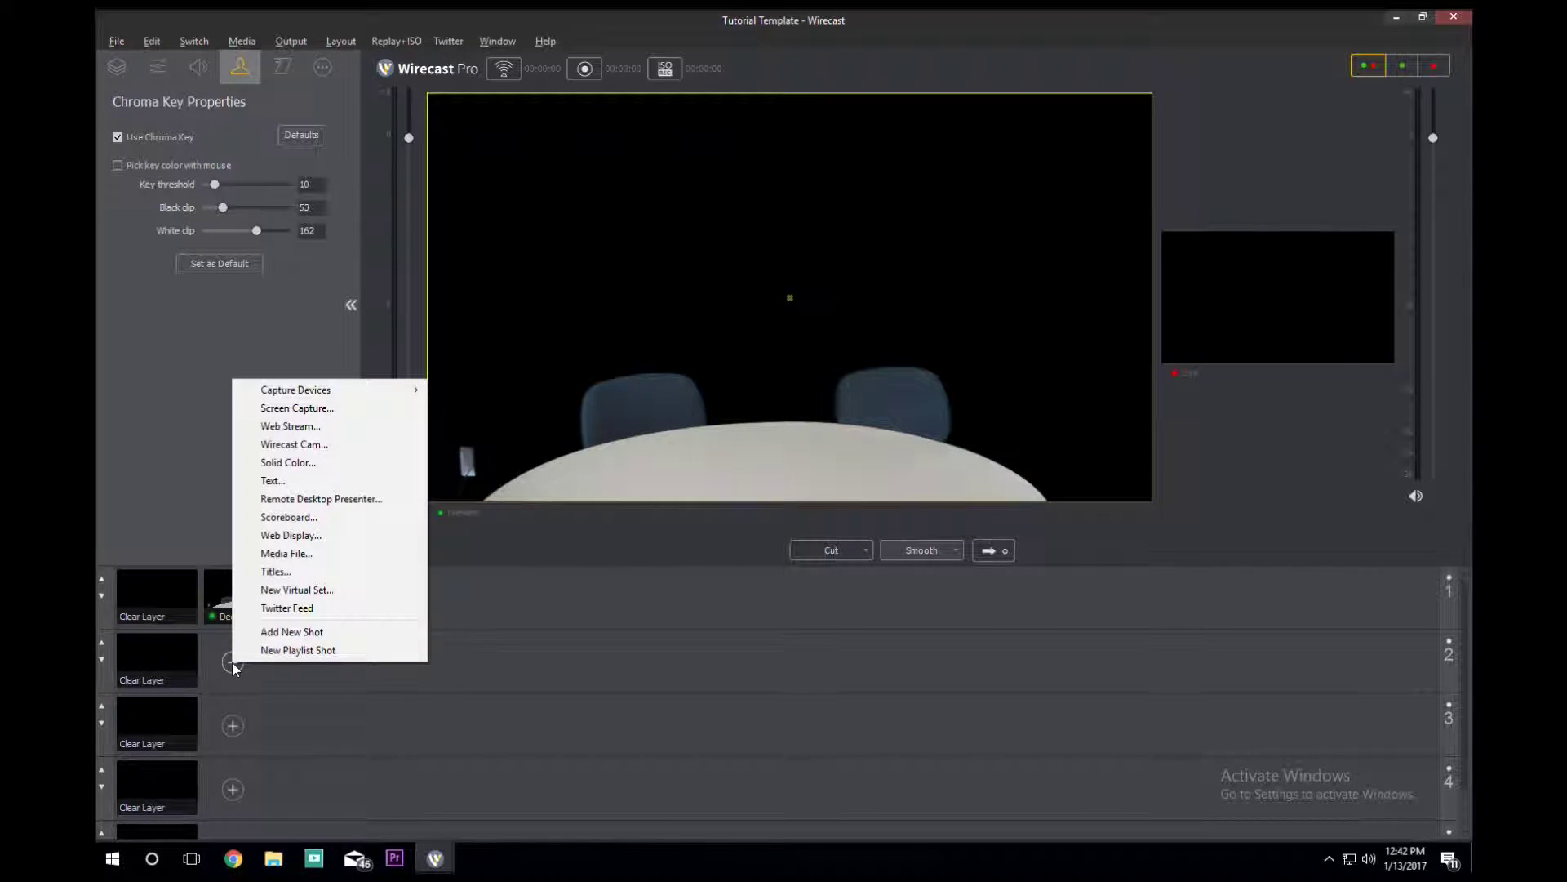
pyautogui.click(296, 554)
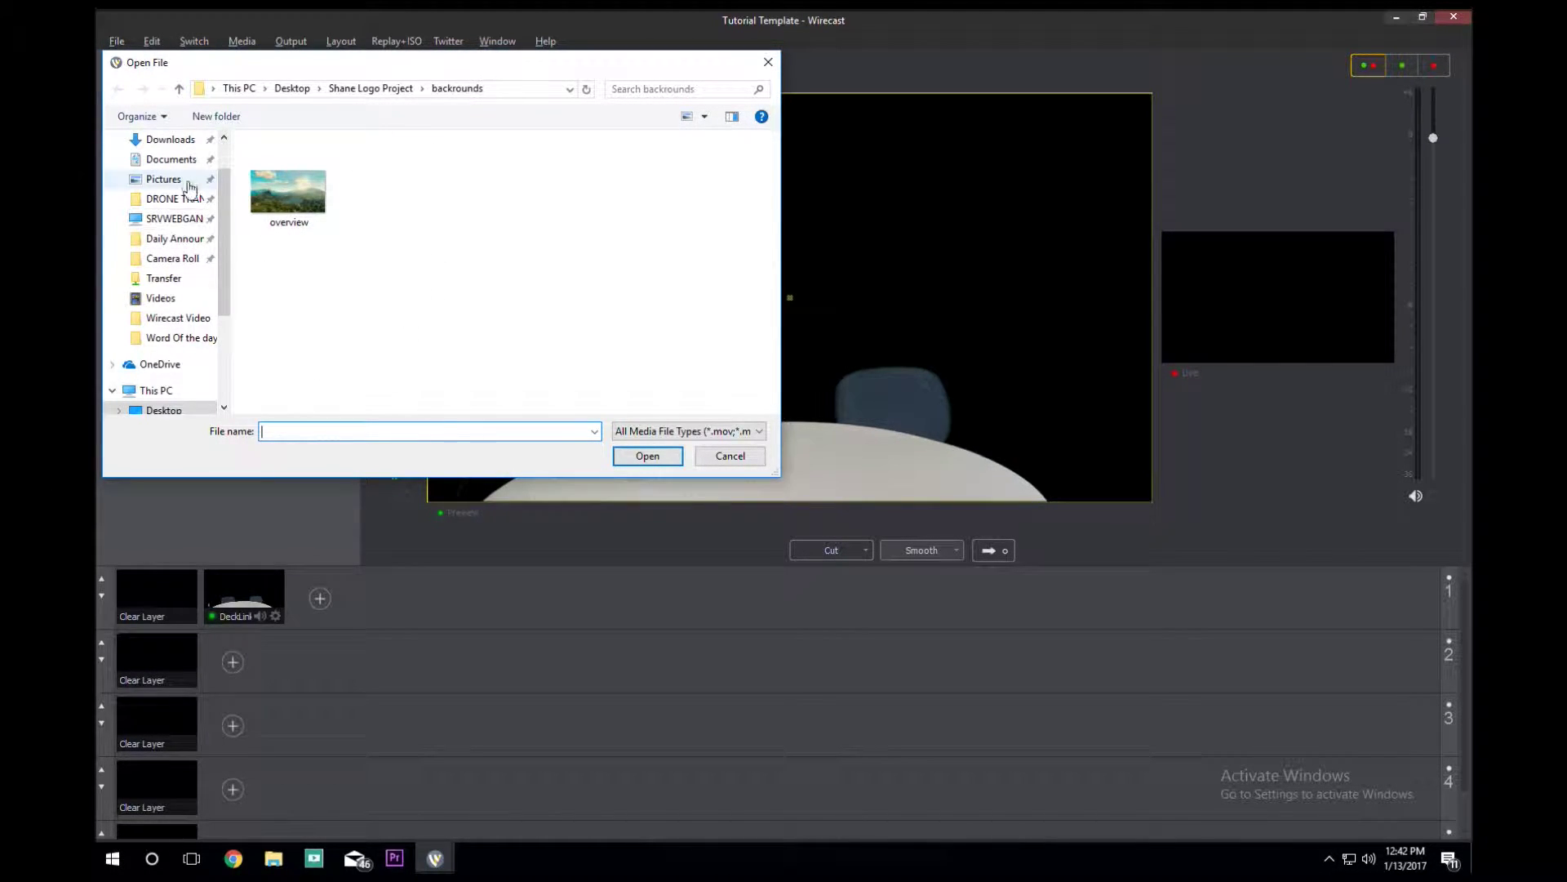
pyautogui.click(296, 205)
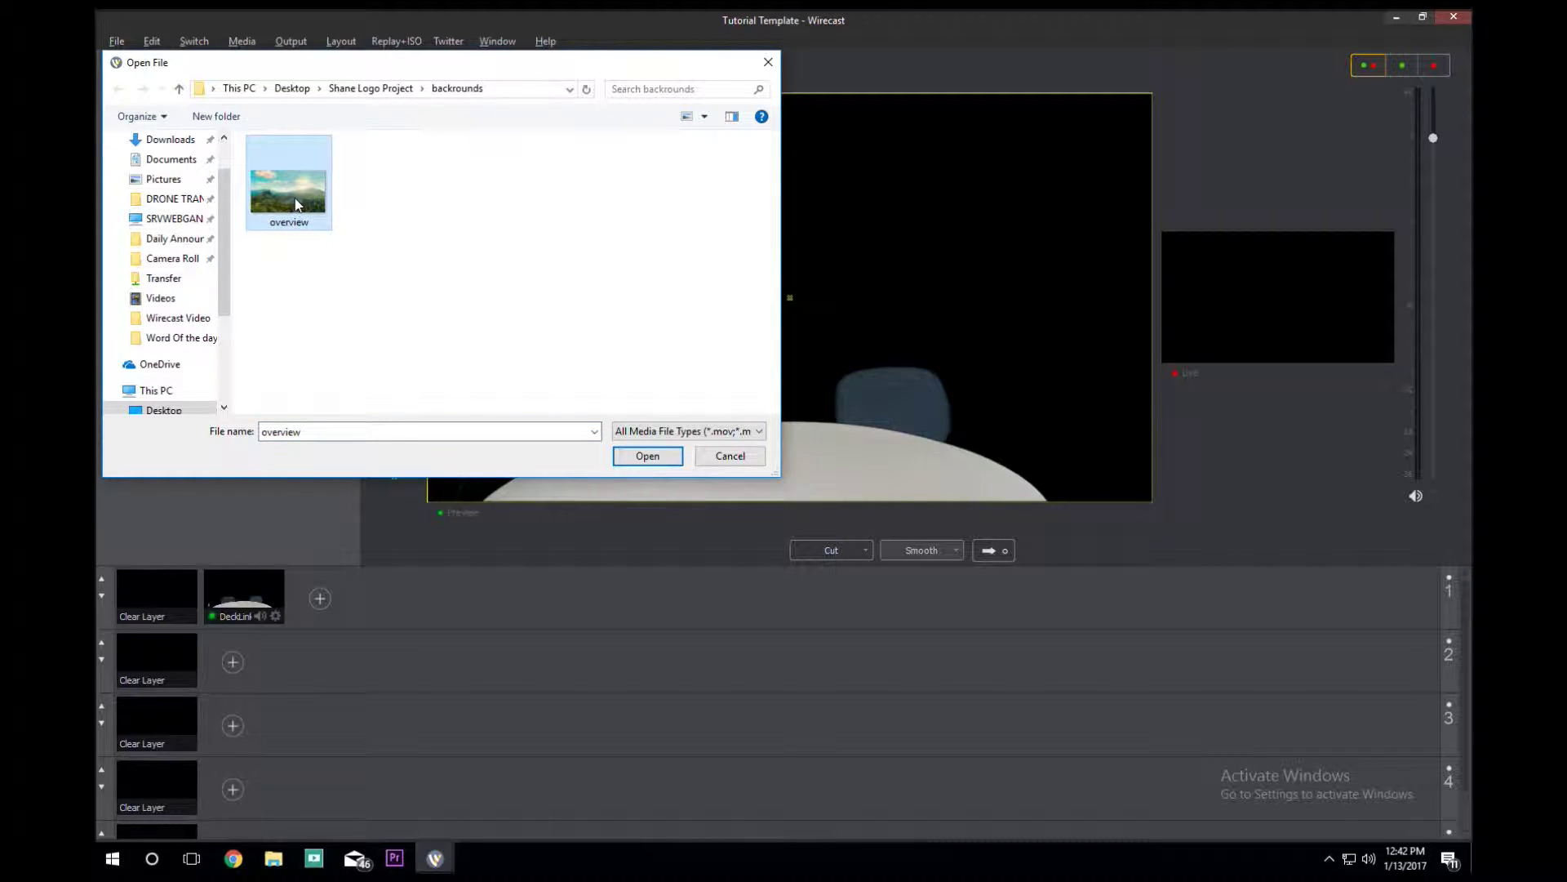
pyautogui.click(656, 457)
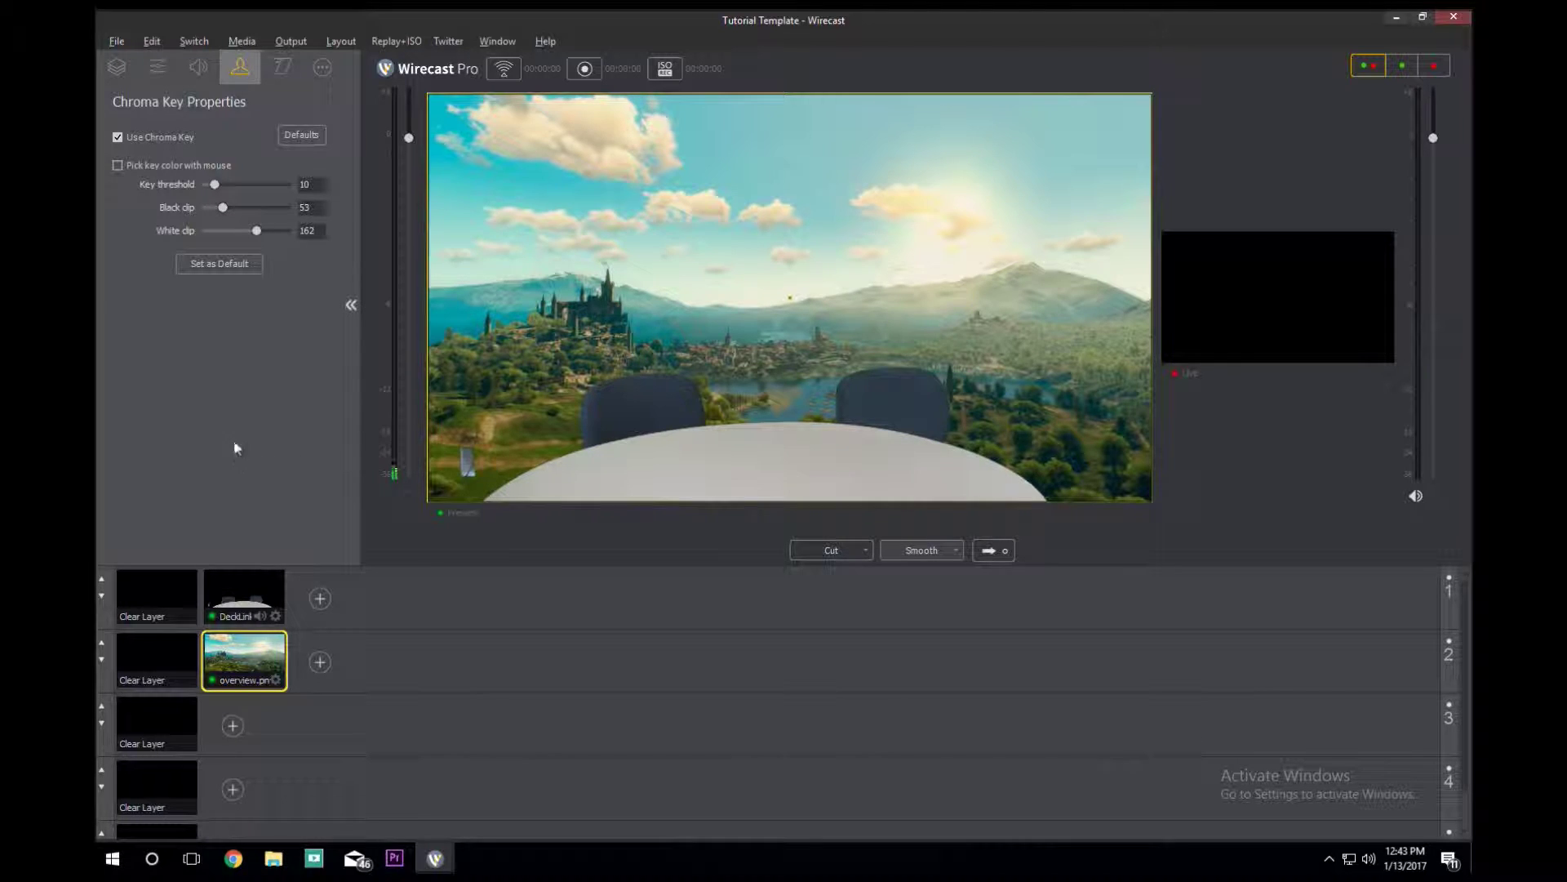
# Crop the camera shot's left edge to about 169 in Shot Layer Properties
pyautogui.click(158, 67)
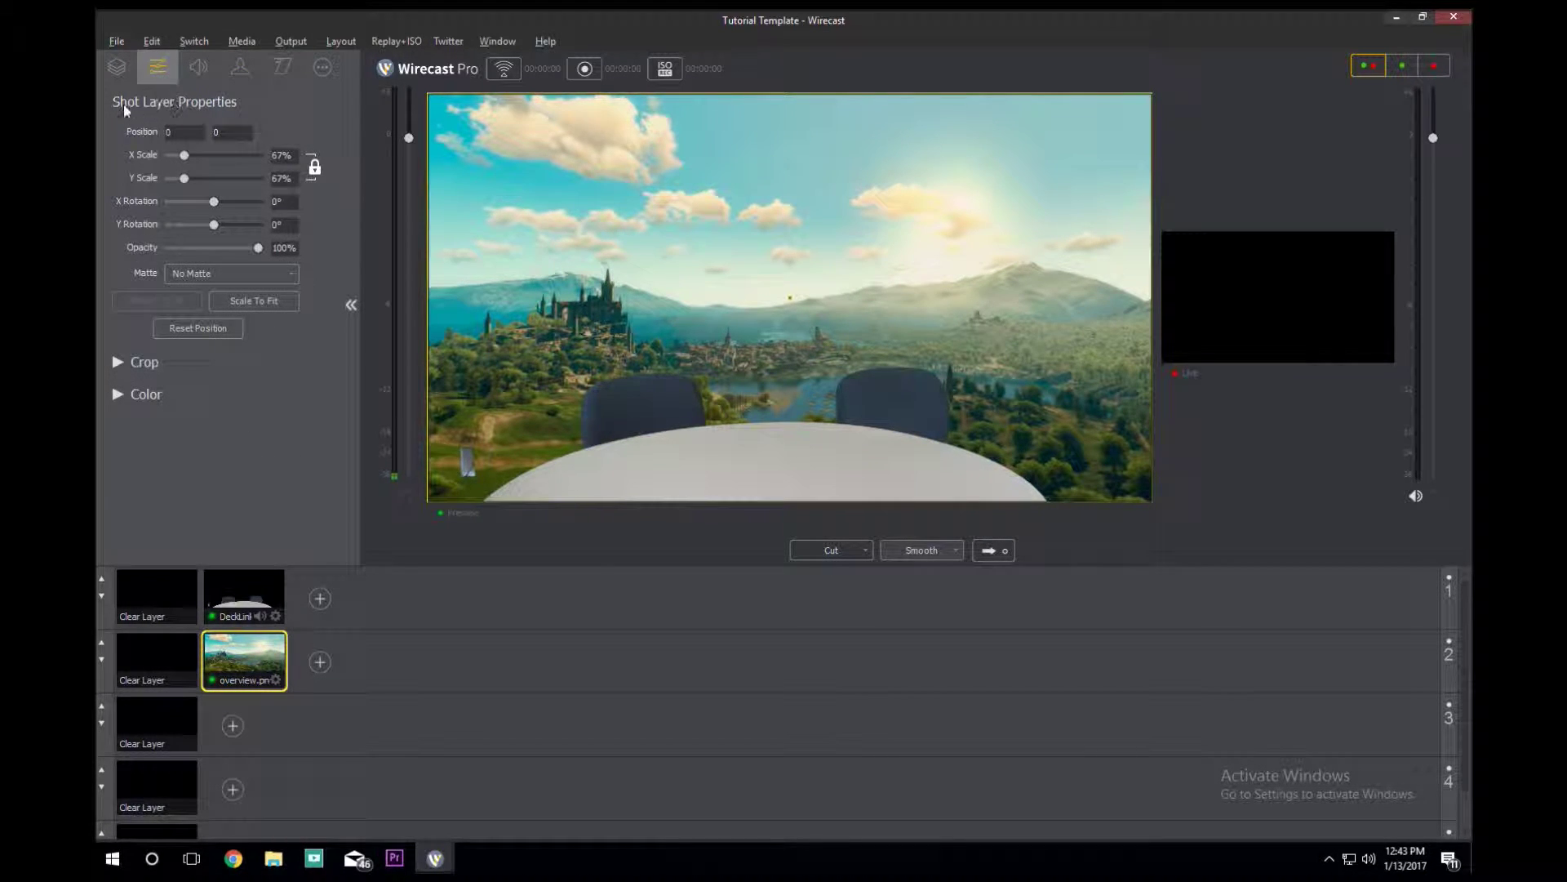
pyautogui.click(252, 584)
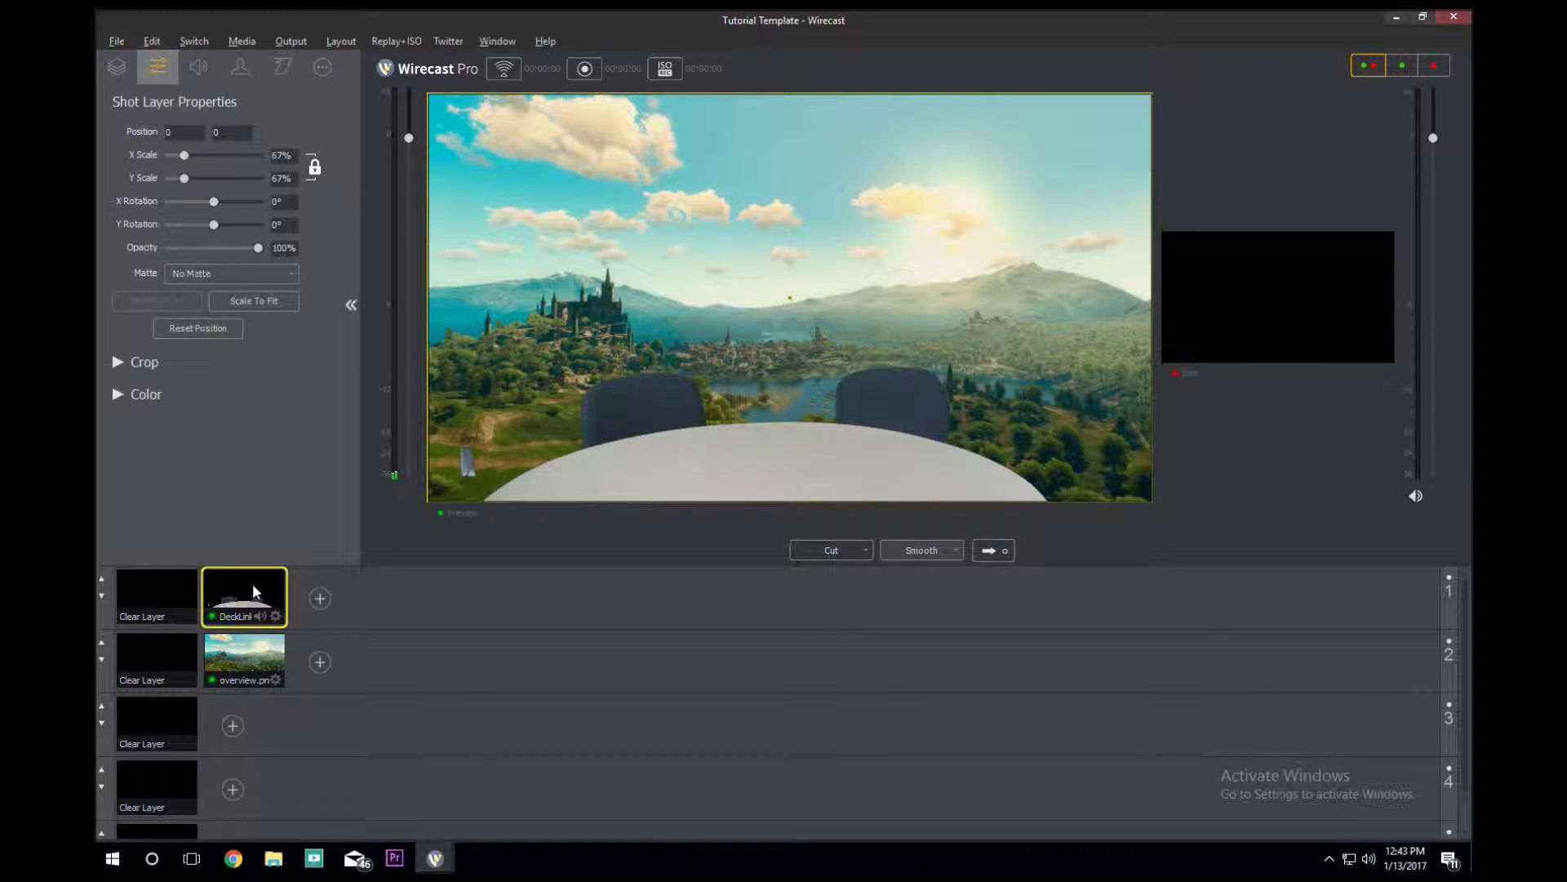
pyautogui.click(115, 362)
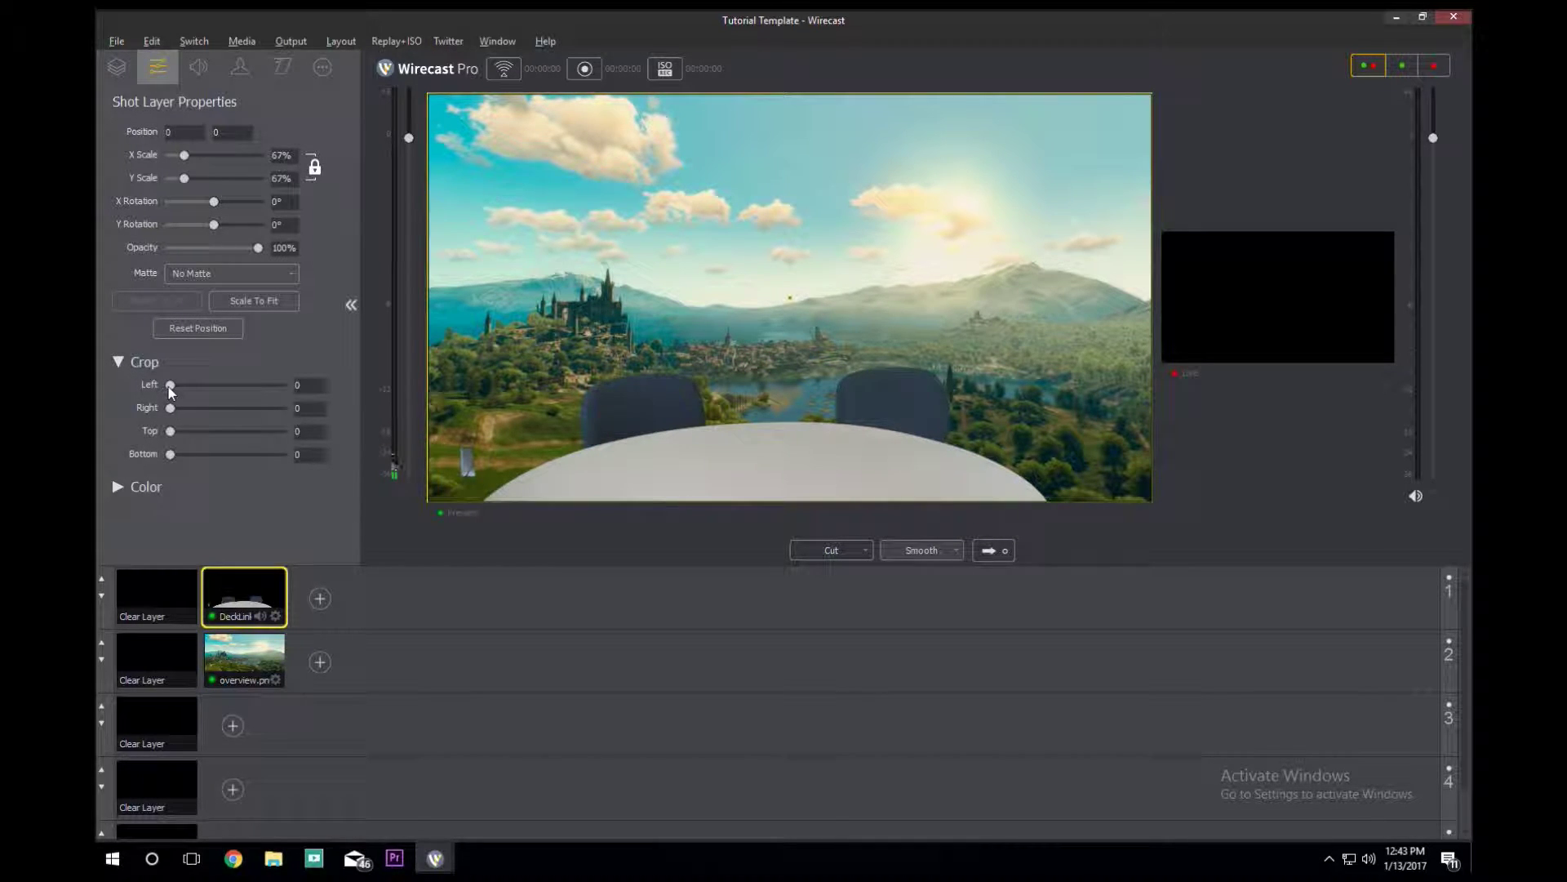
pyautogui.moveTo(169, 386); pyautogui.dragTo(180, 385)
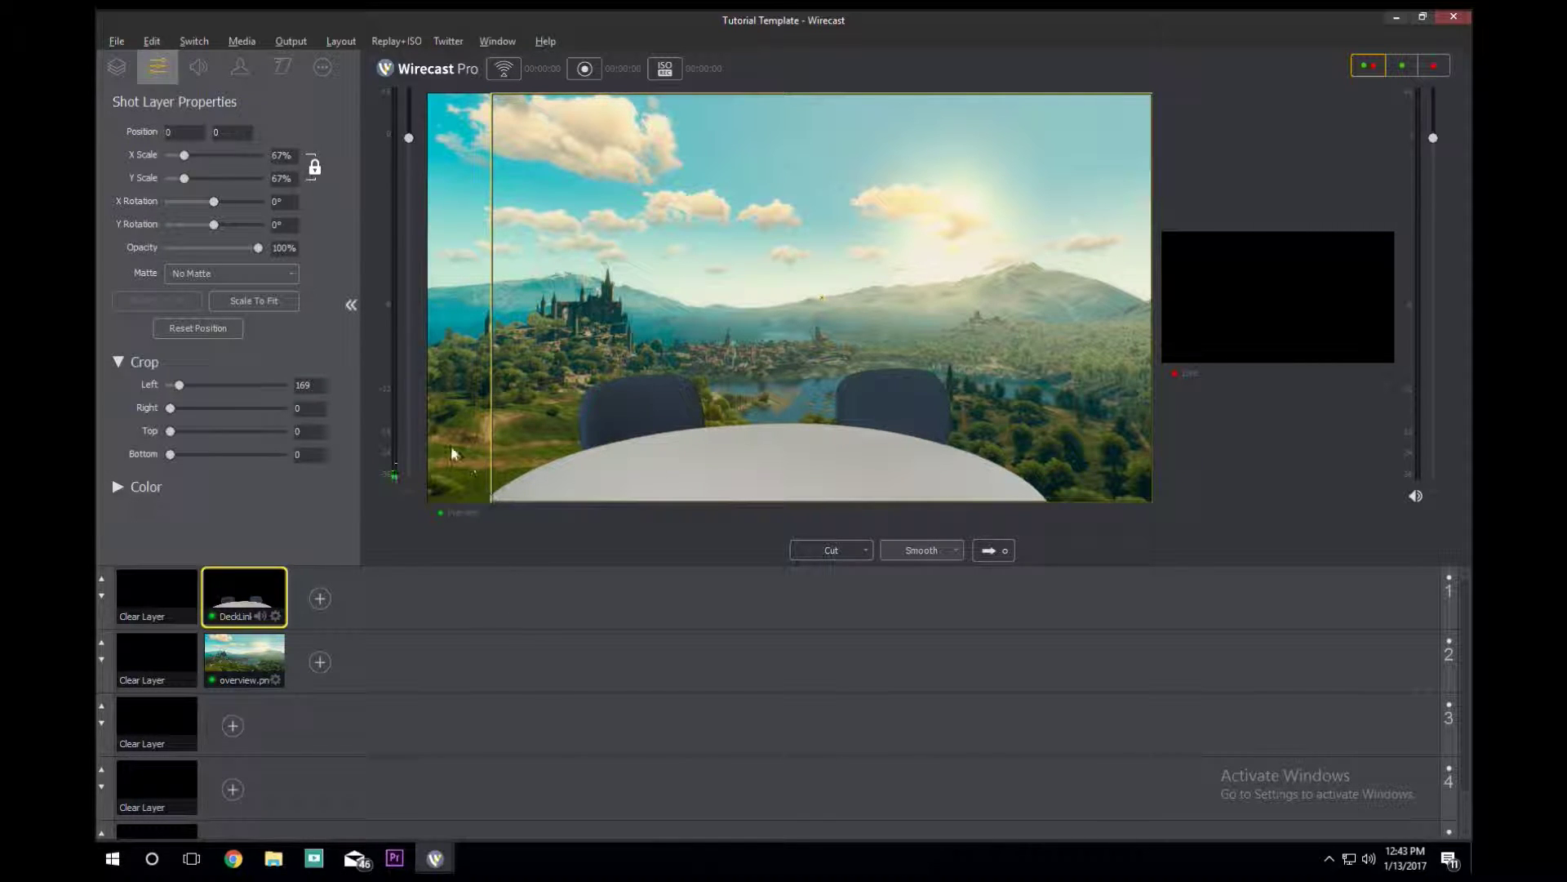
# Try cropping the landscape background's left side, then deselect it
pyautogui.click(266, 661)
pyautogui.click(247, 604)
pyautogui.click(250, 653)
pyautogui.moveTo(171, 384)
pyautogui.mouseDown()
pyautogui.moveTo(232, 386)
pyautogui.moveTo(164, 385)
pyautogui.mouseUp()
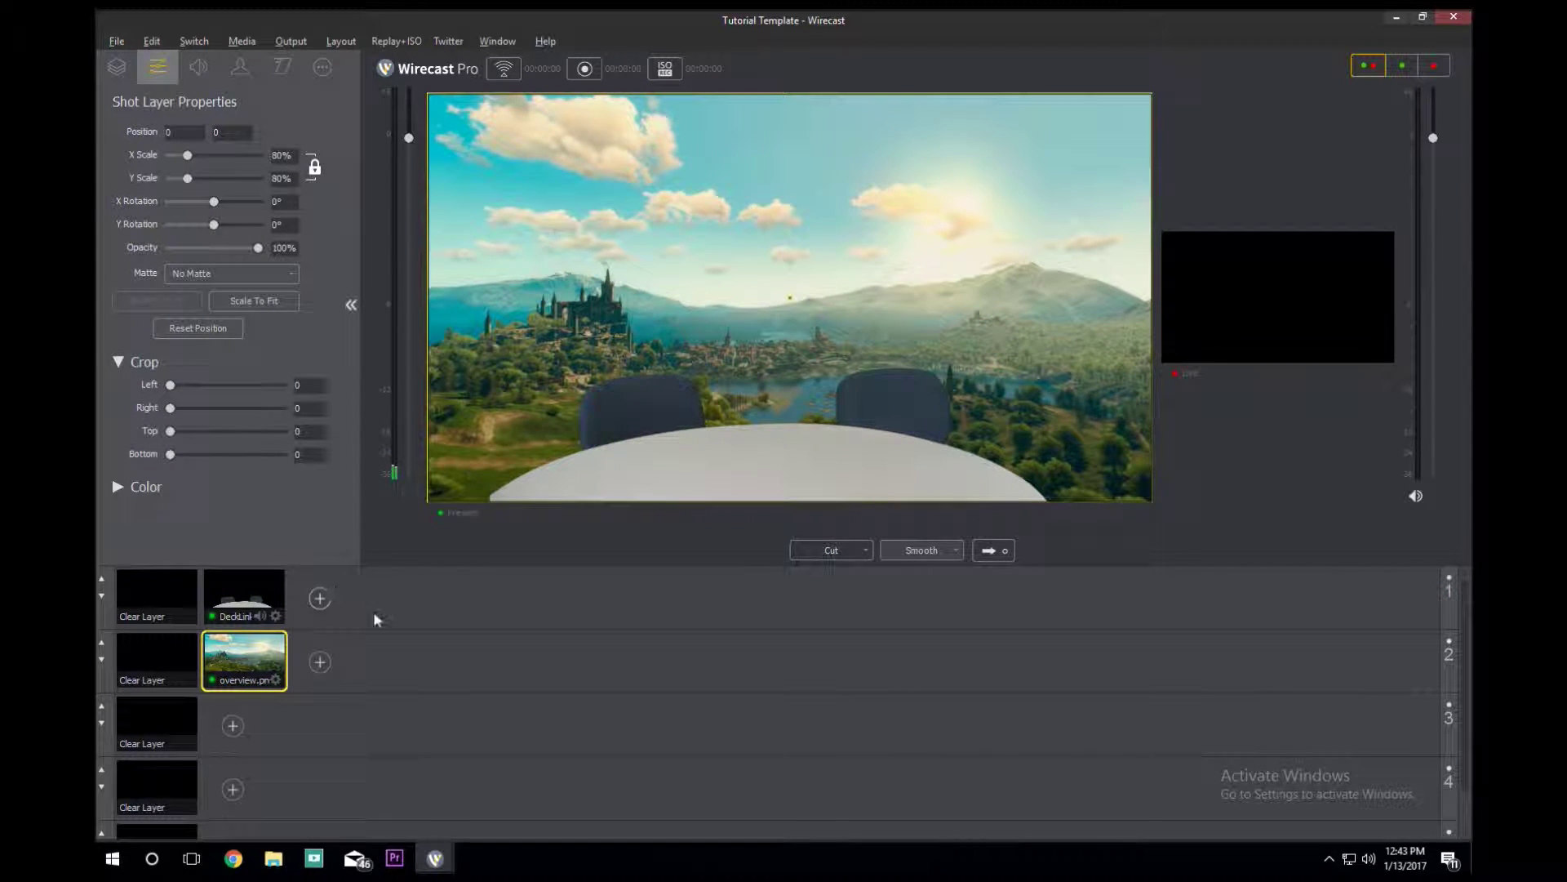
pyautogui.click(403, 634)
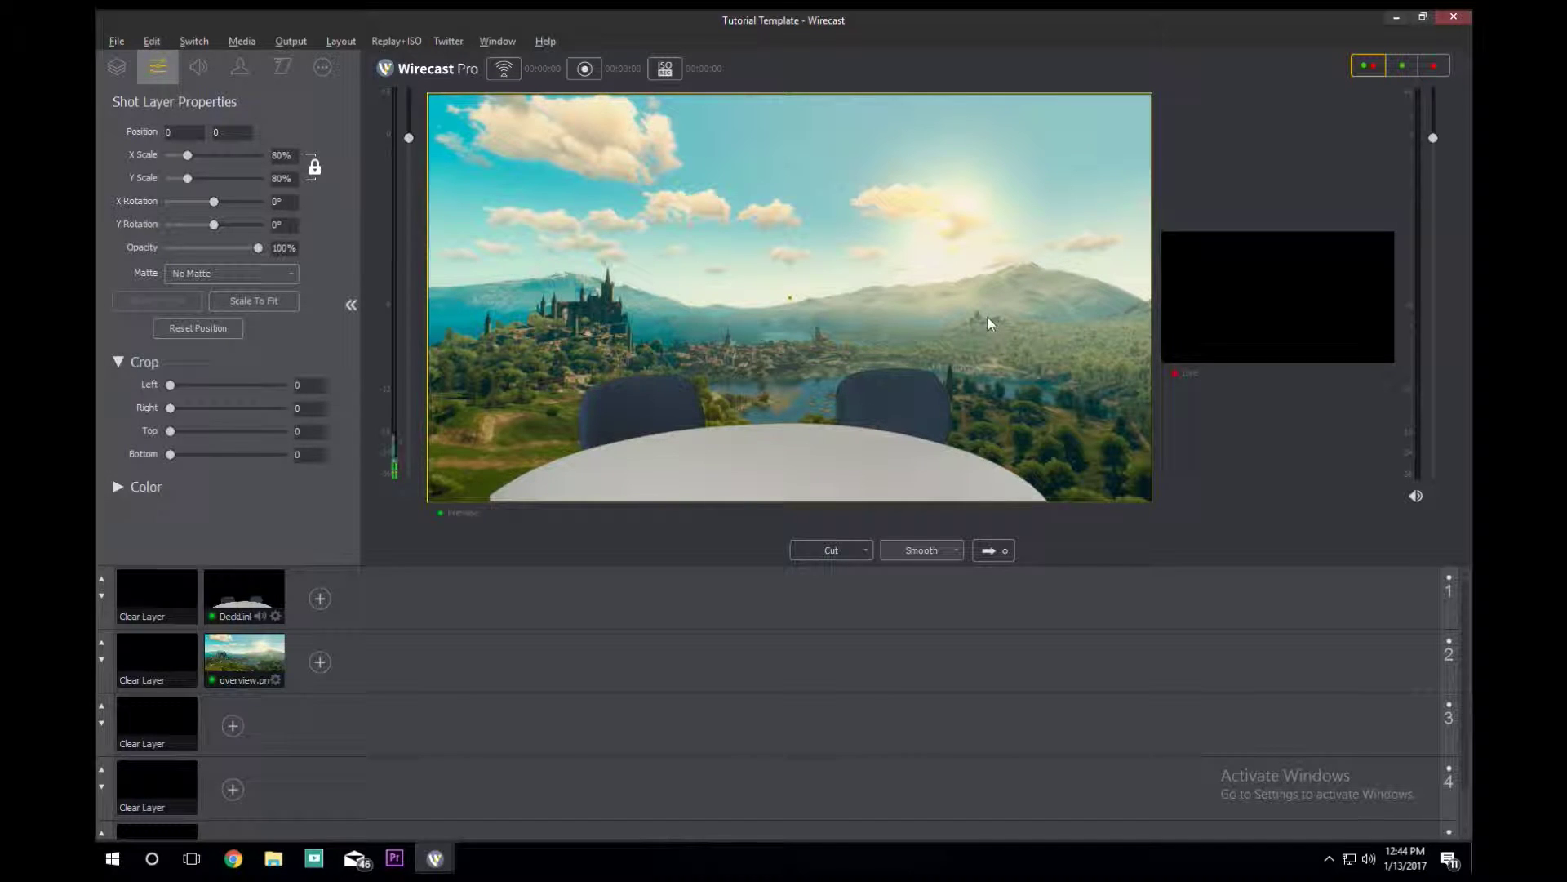
# Take the composite live, then clear both layers and send black live
pyautogui.click(991, 552)
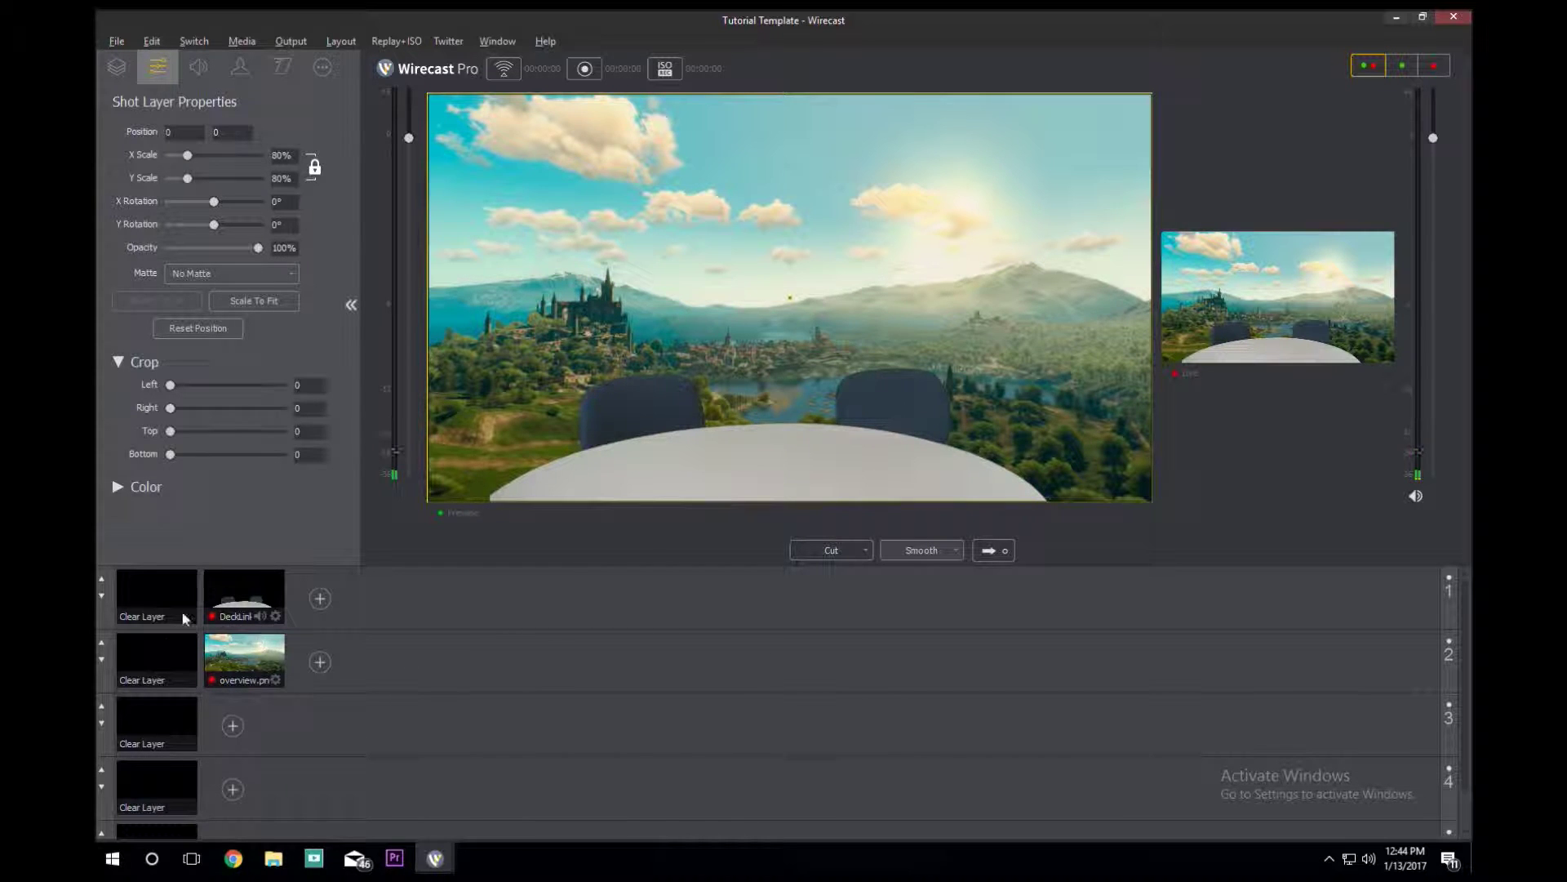
pyautogui.click(157, 600)
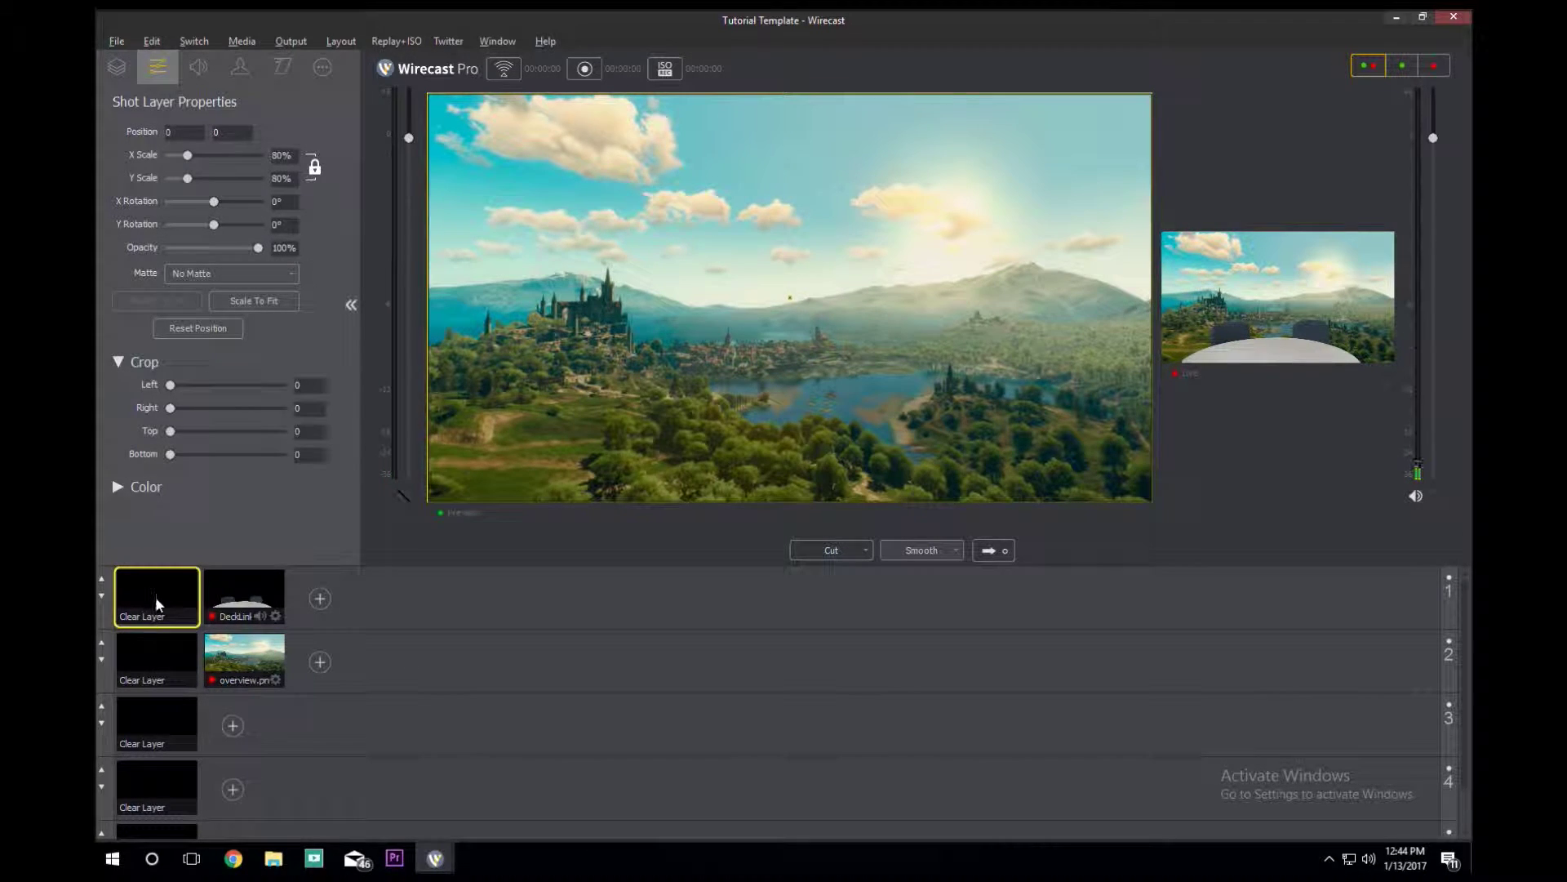
pyautogui.click(155, 659)
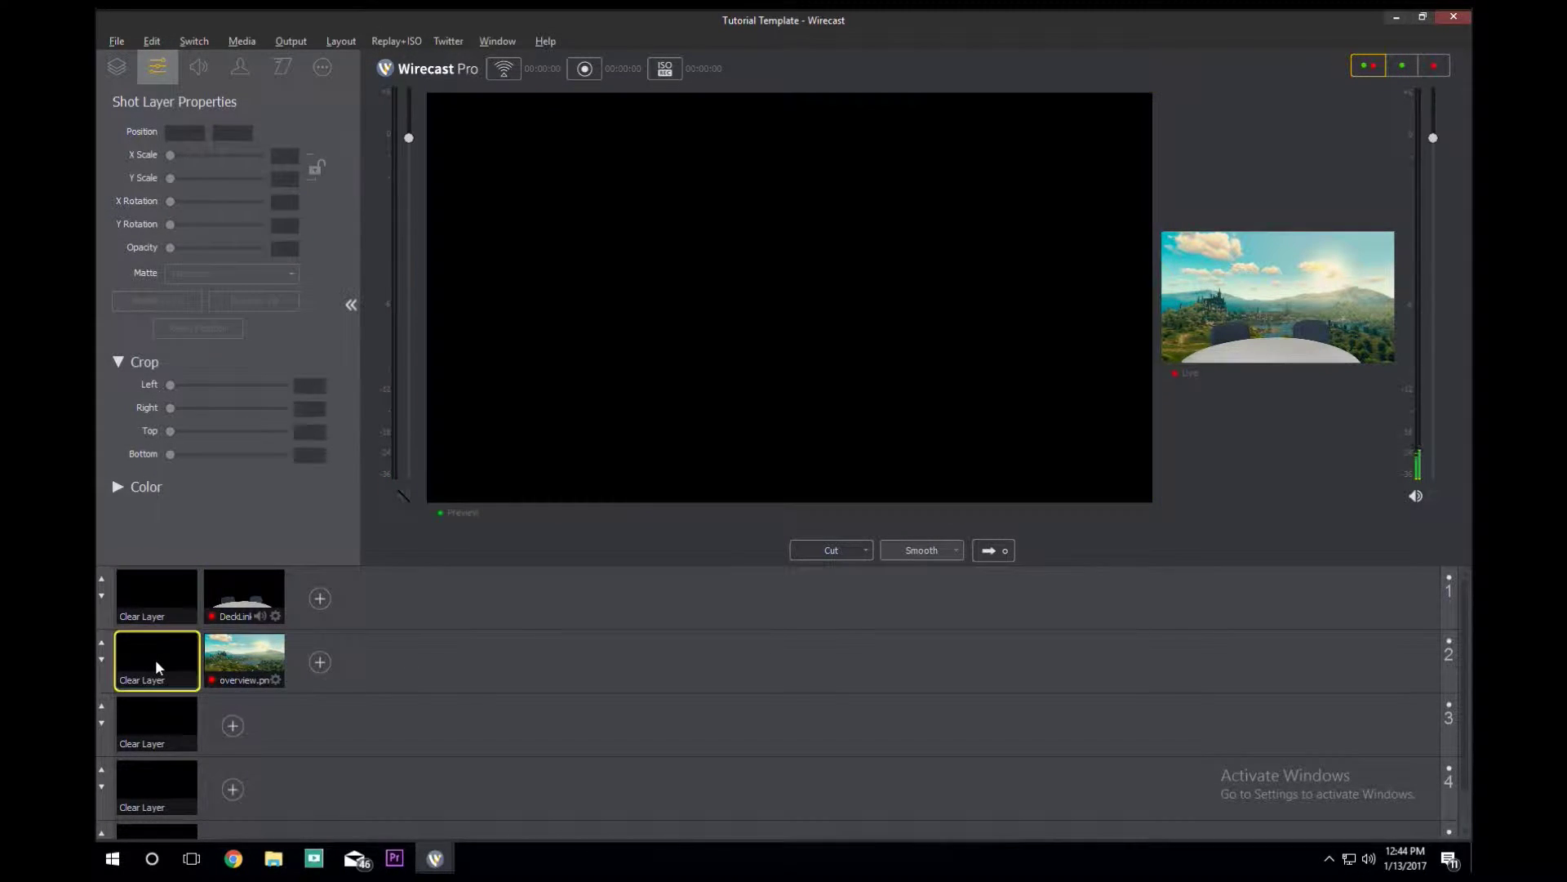
pyautogui.click(993, 556)
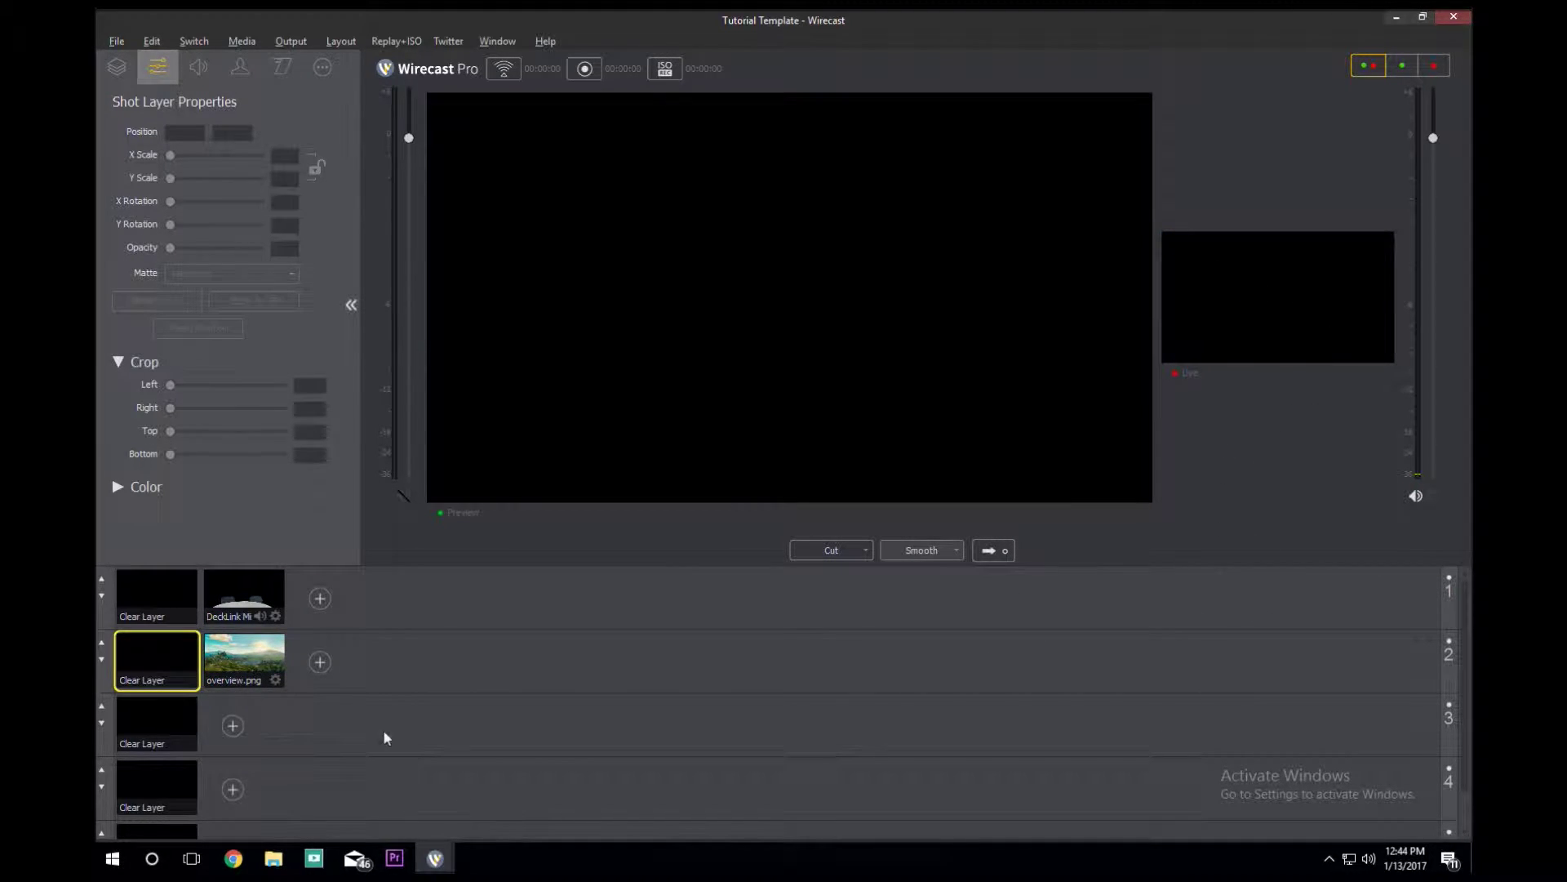
# Take camera, camera-plus-landscape, plain landscape, then camera-over-landscape live in turn
pyautogui.click(234, 604)
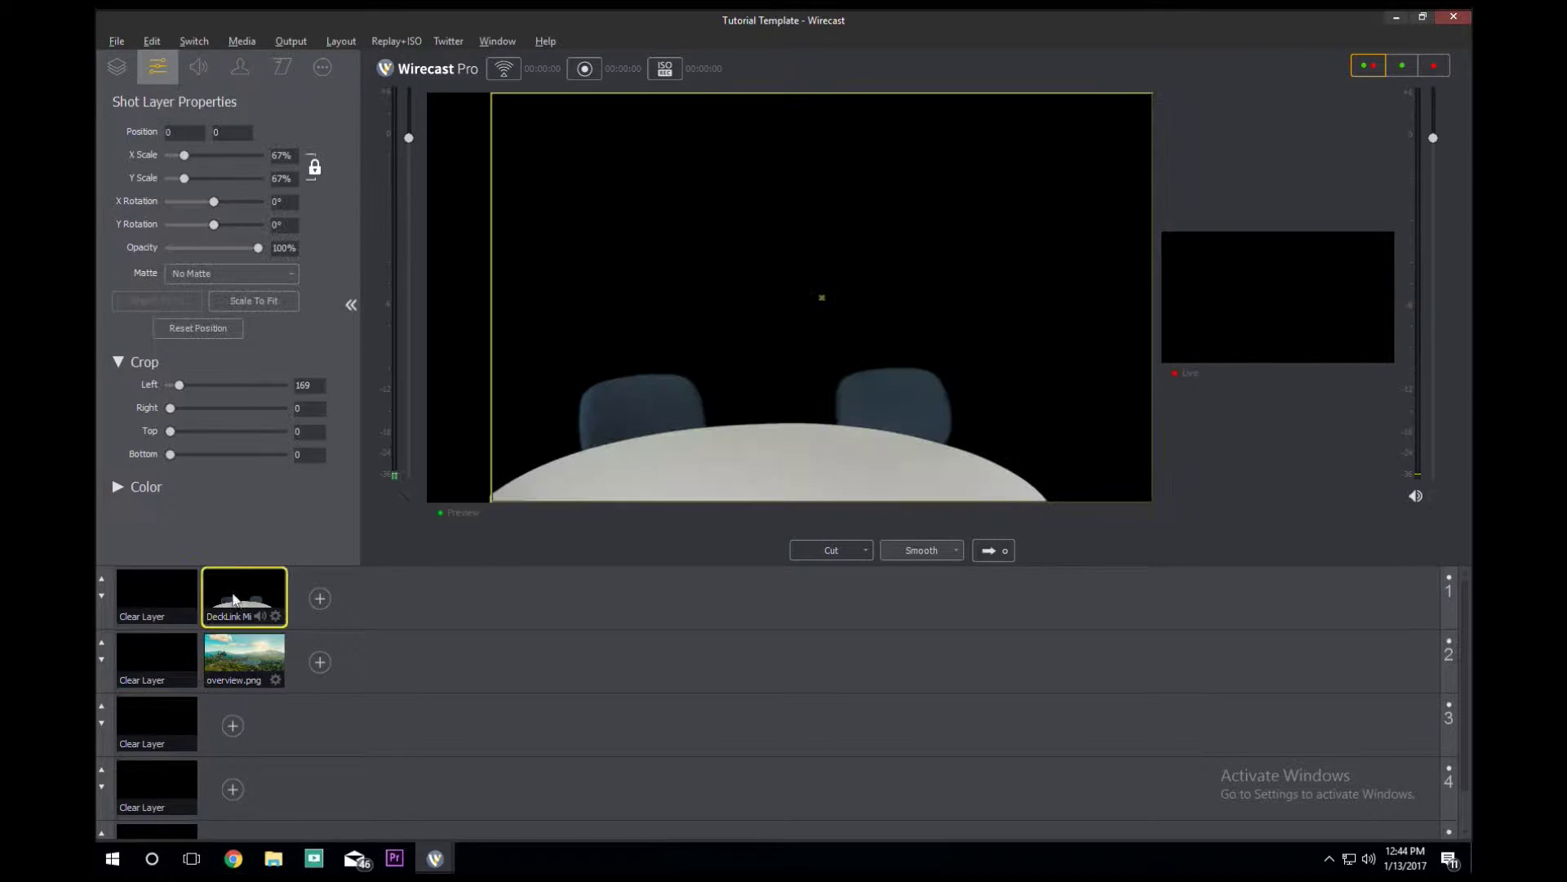
pyautogui.click(994, 555)
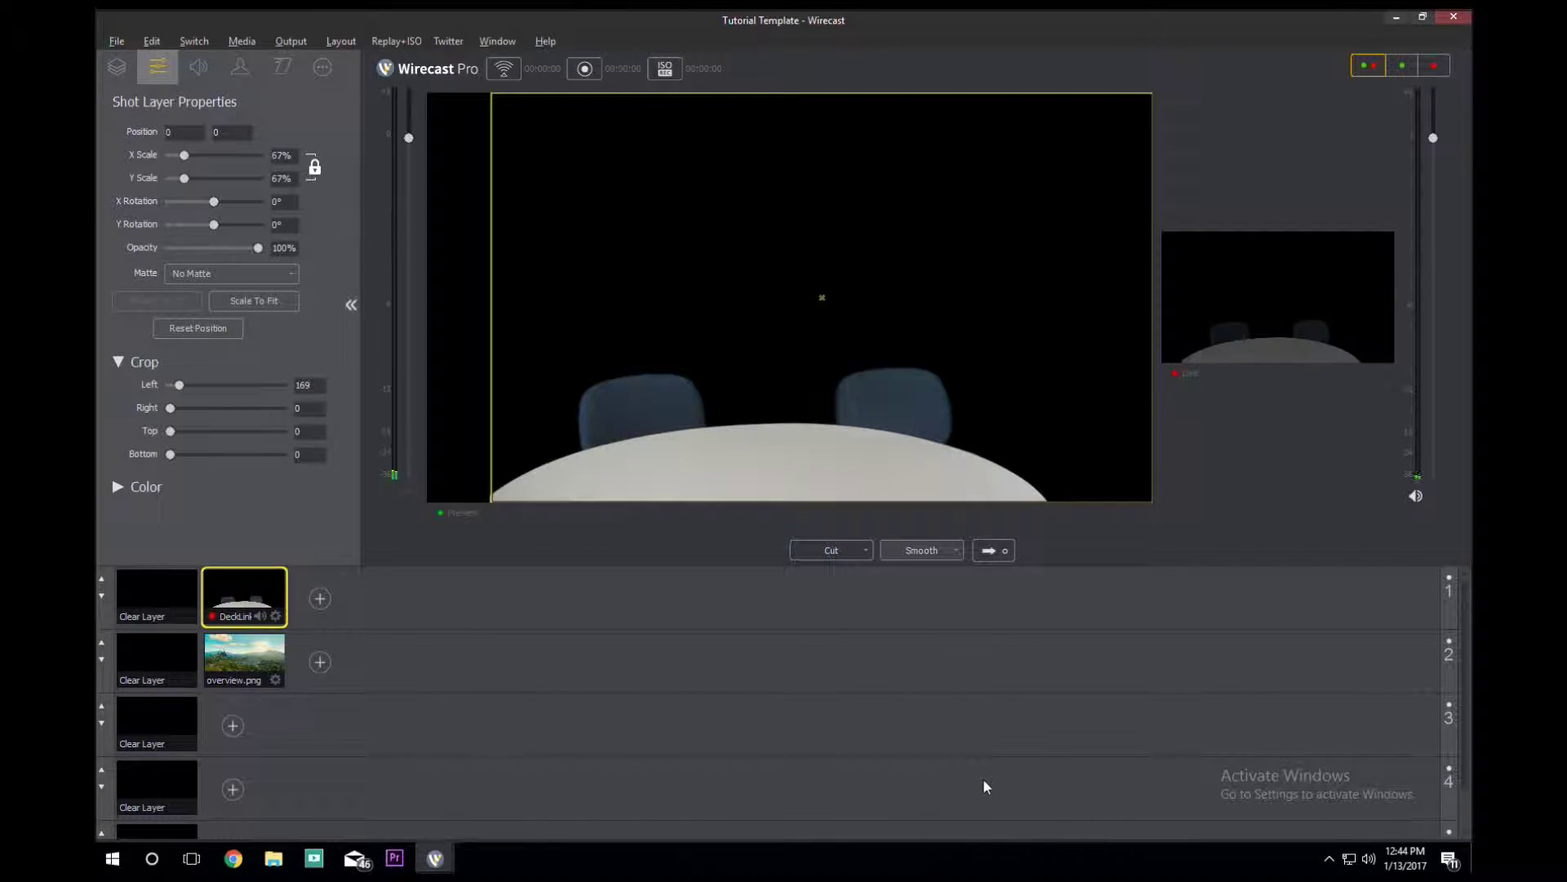
pyautogui.click(214, 663)
pyautogui.click(998, 552)
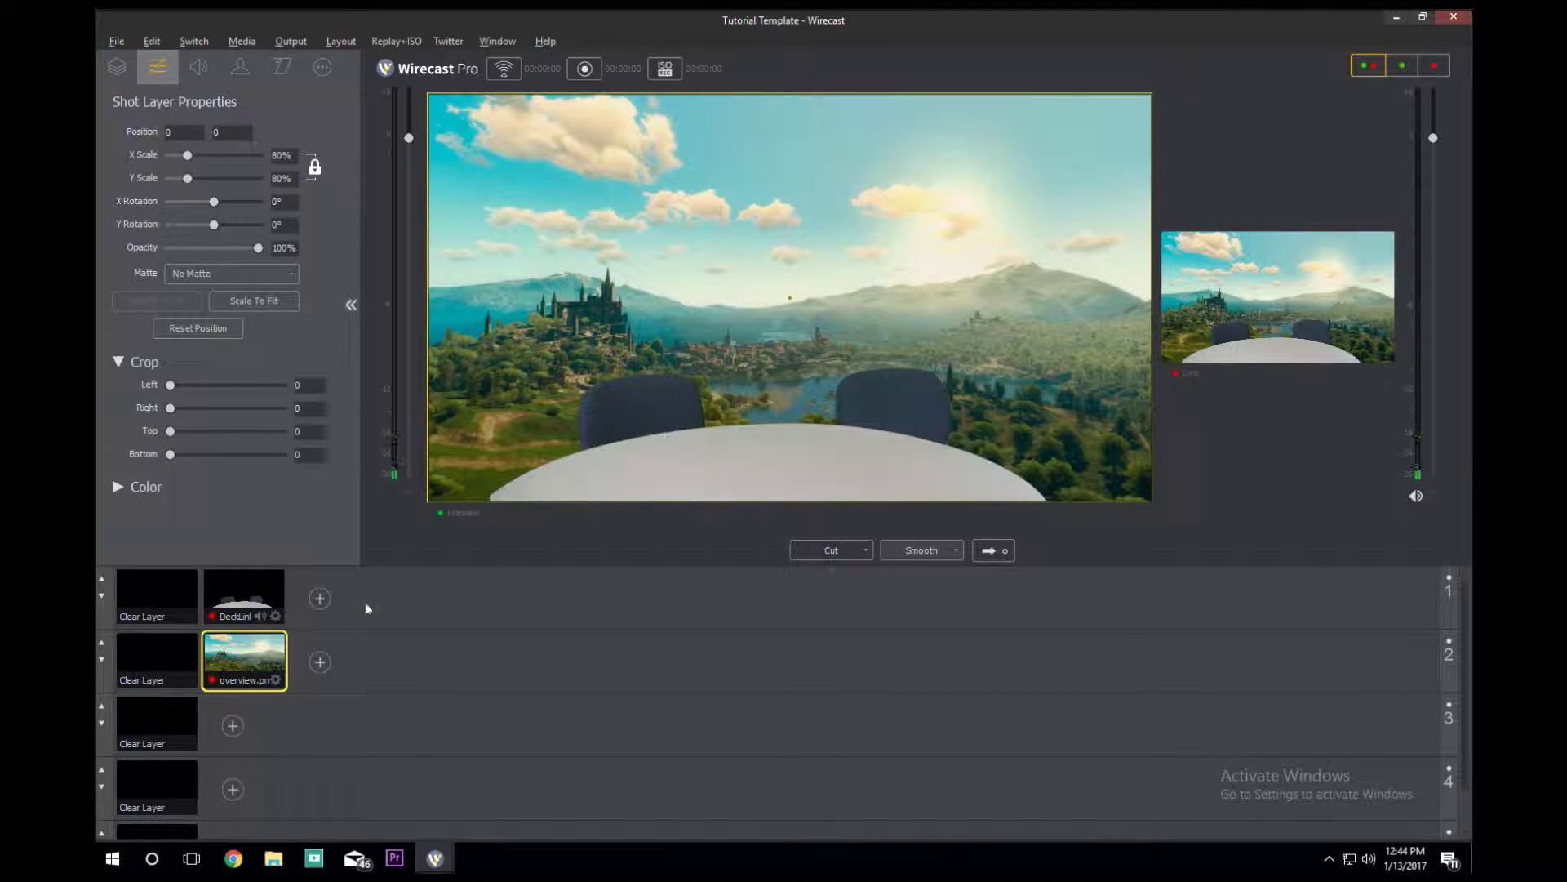
pyautogui.click(163, 591)
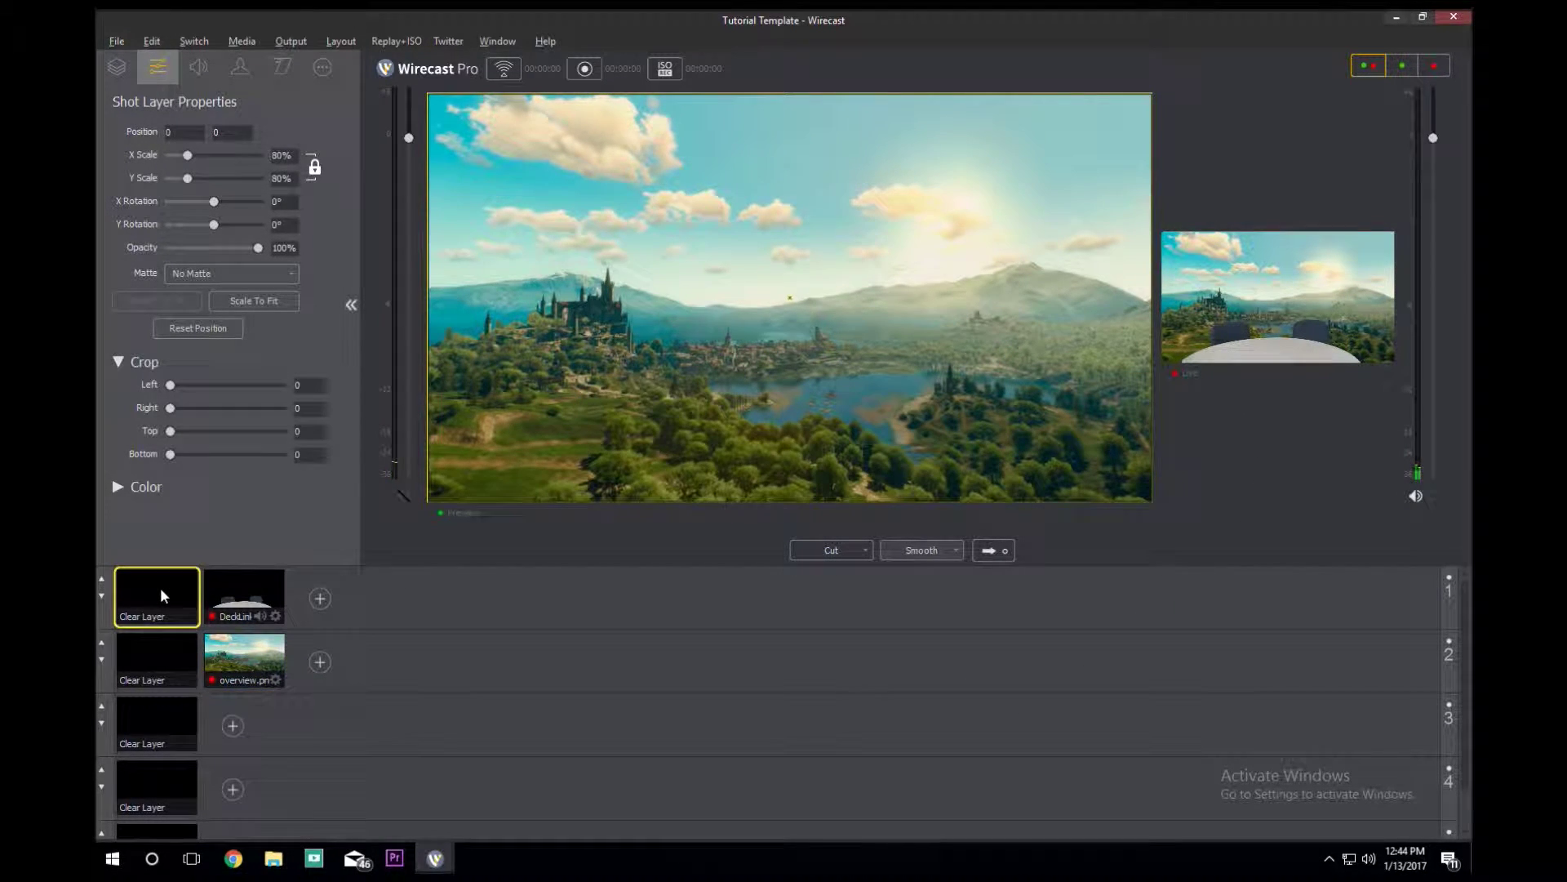
pyautogui.click(1012, 551)
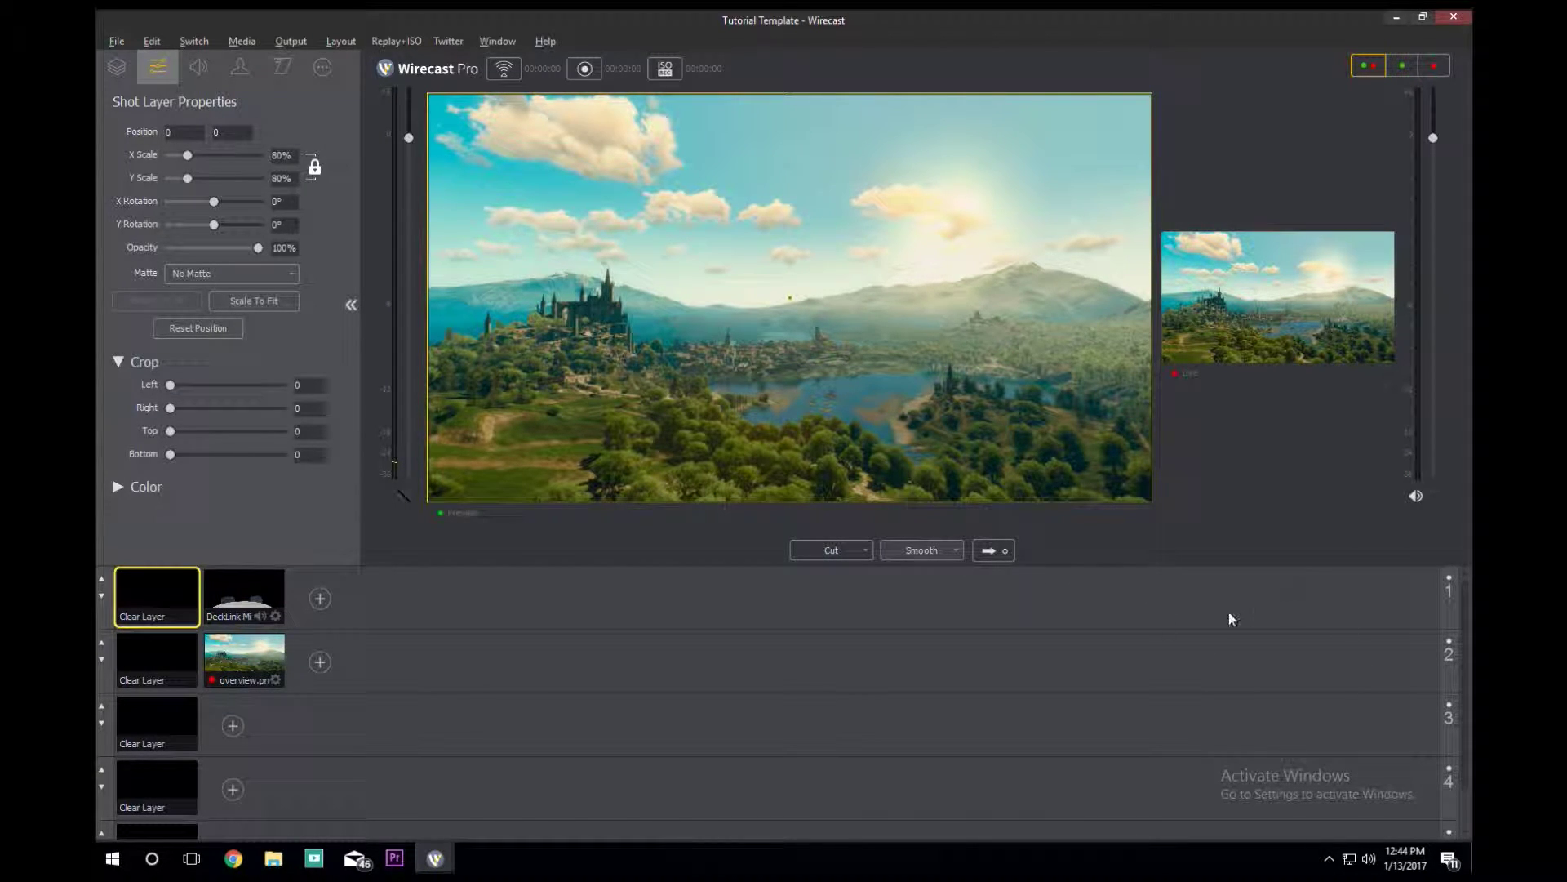
pyautogui.click(250, 584)
pyautogui.click(989, 550)
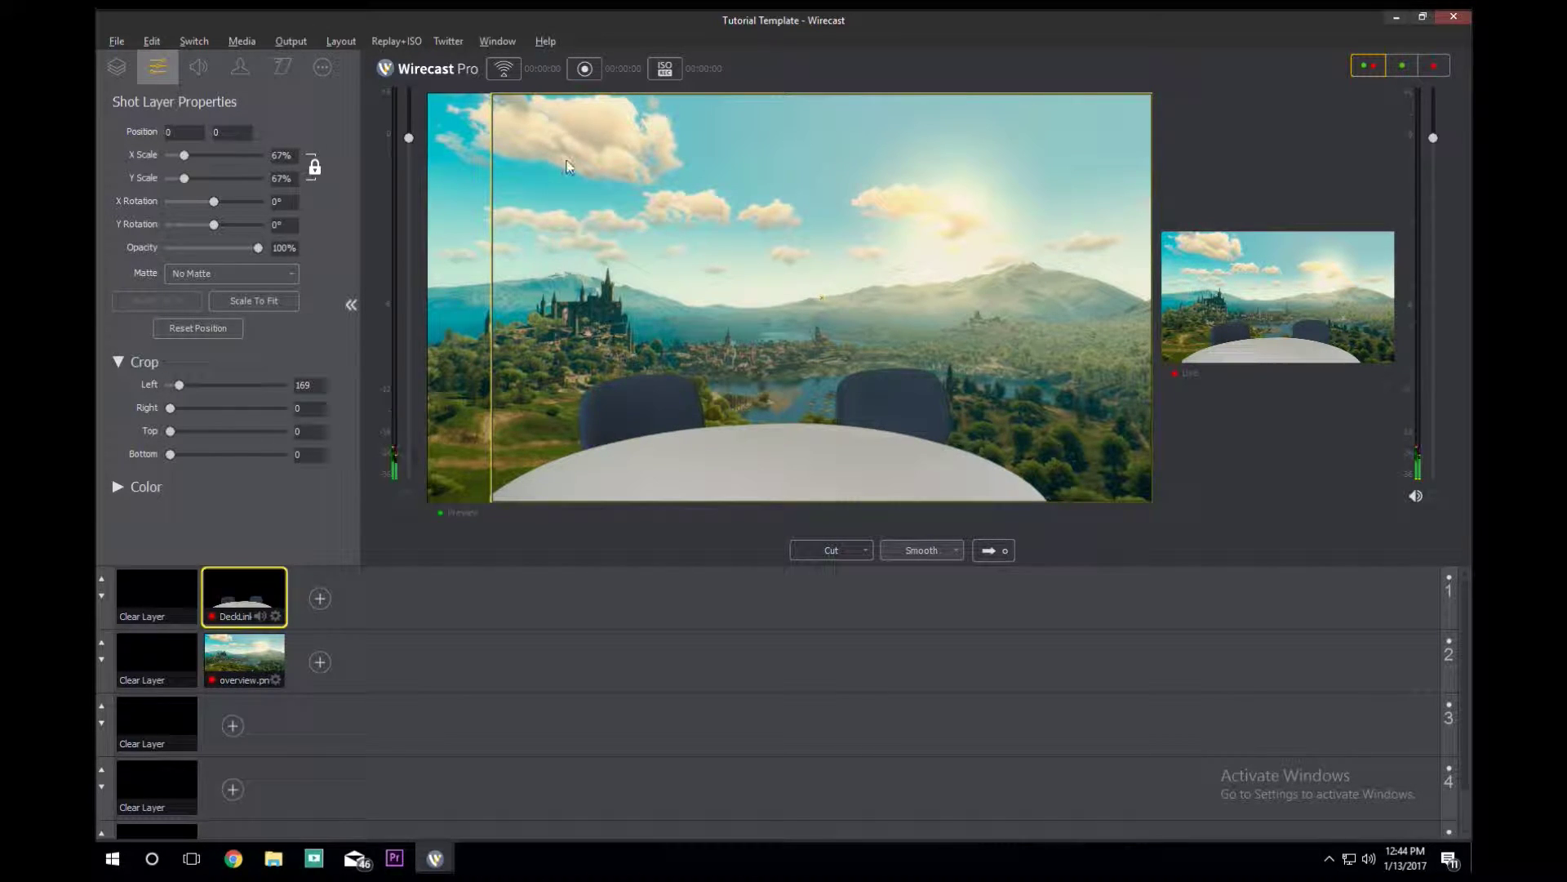
# Set the Record To Disk - MP4 output's encoding to Default: 1080p30 (4Mbps) x264 H.264
pyautogui.click(286, 34)
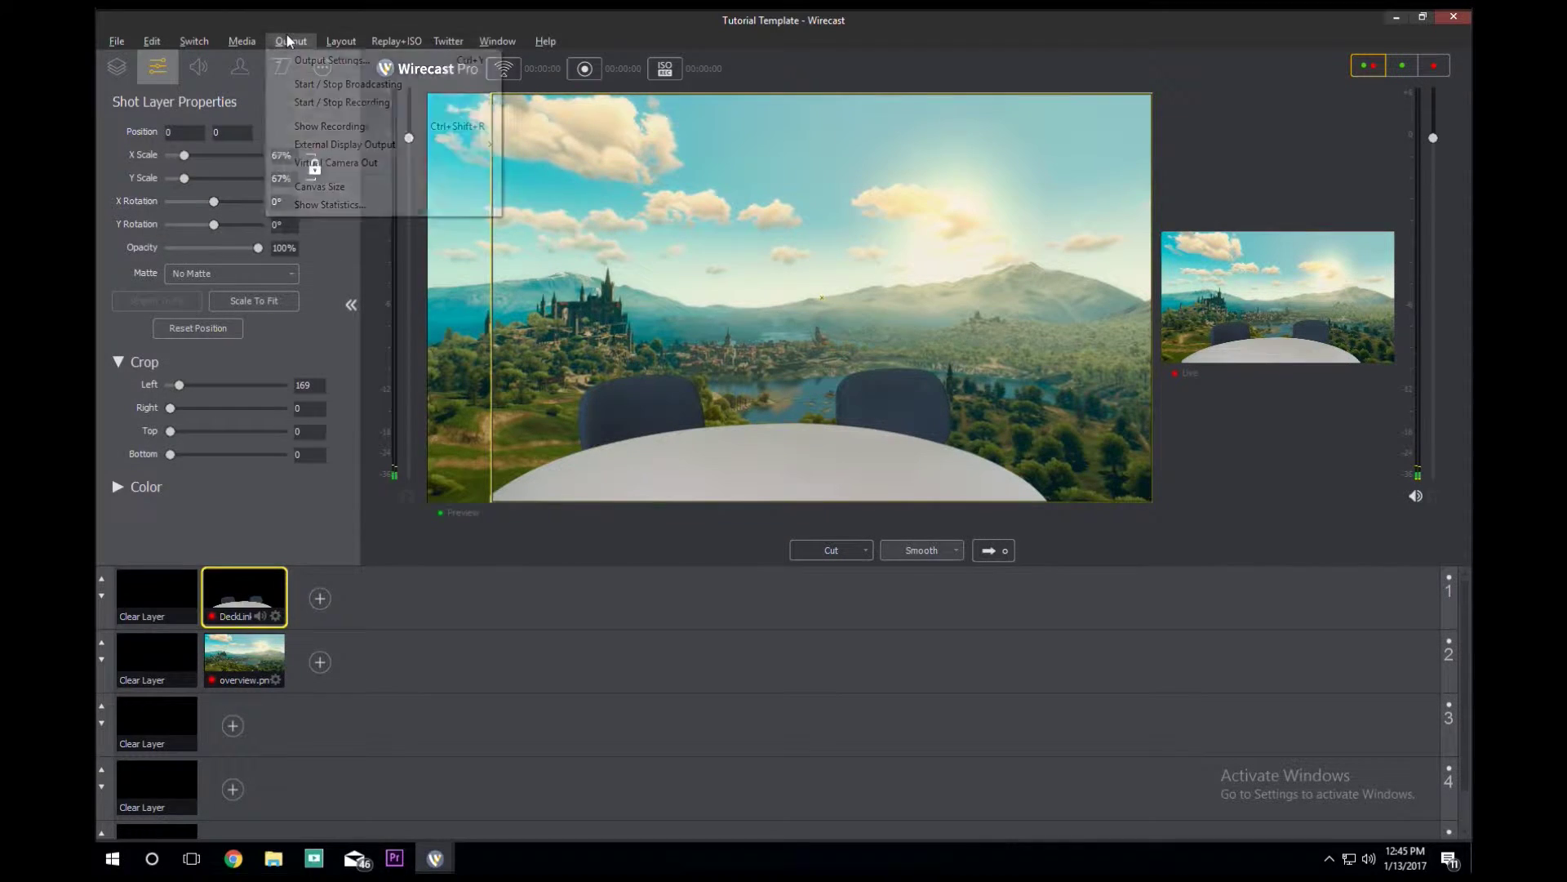
pyautogui.click(310, 62)
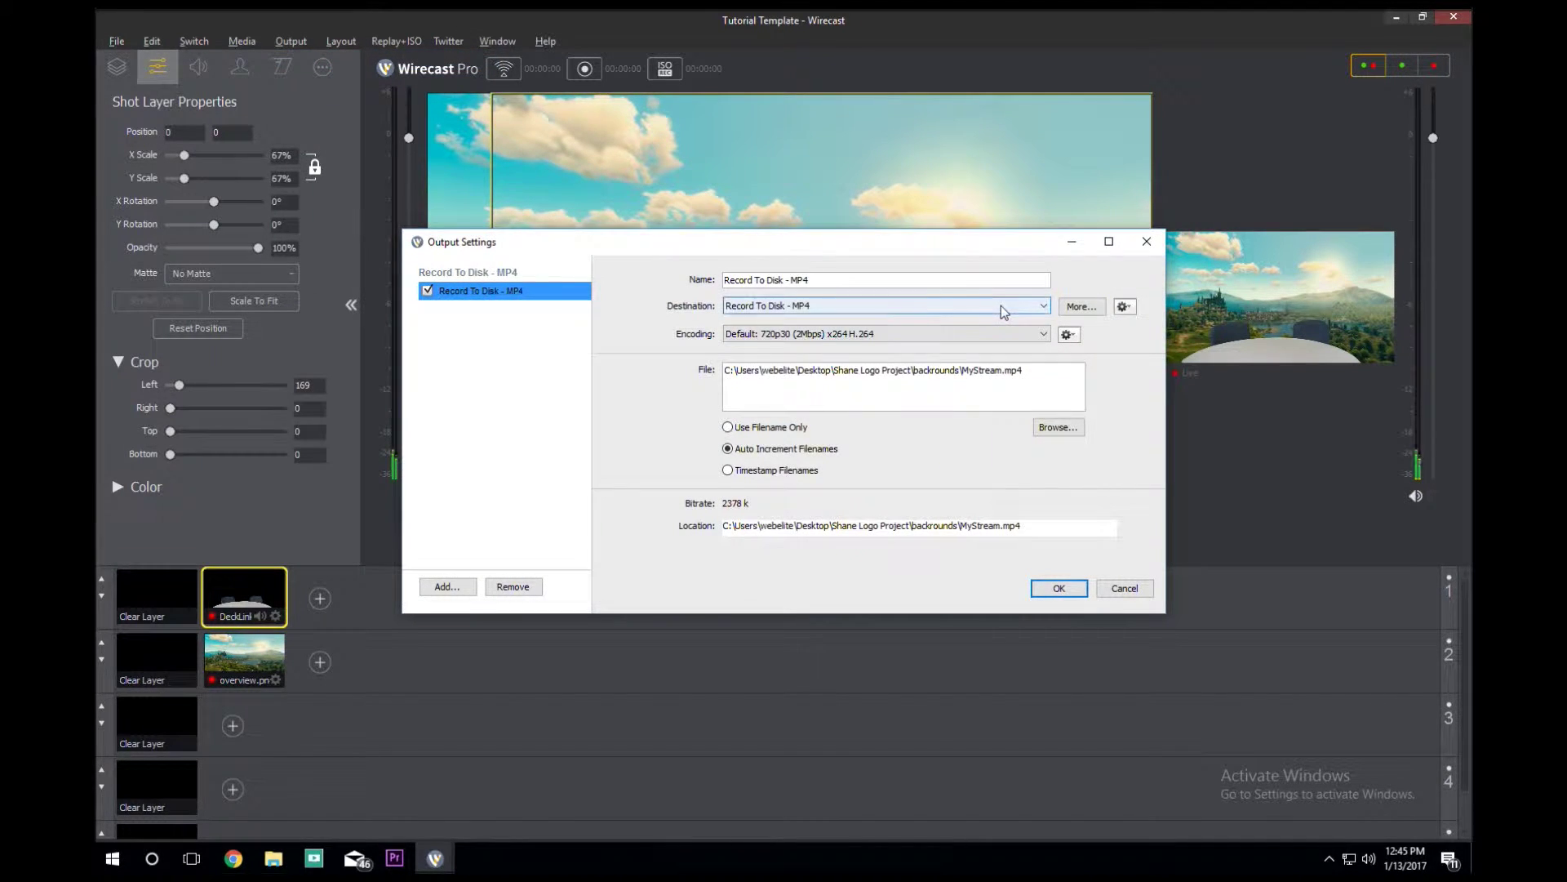
pyautogui.click(886, 305)
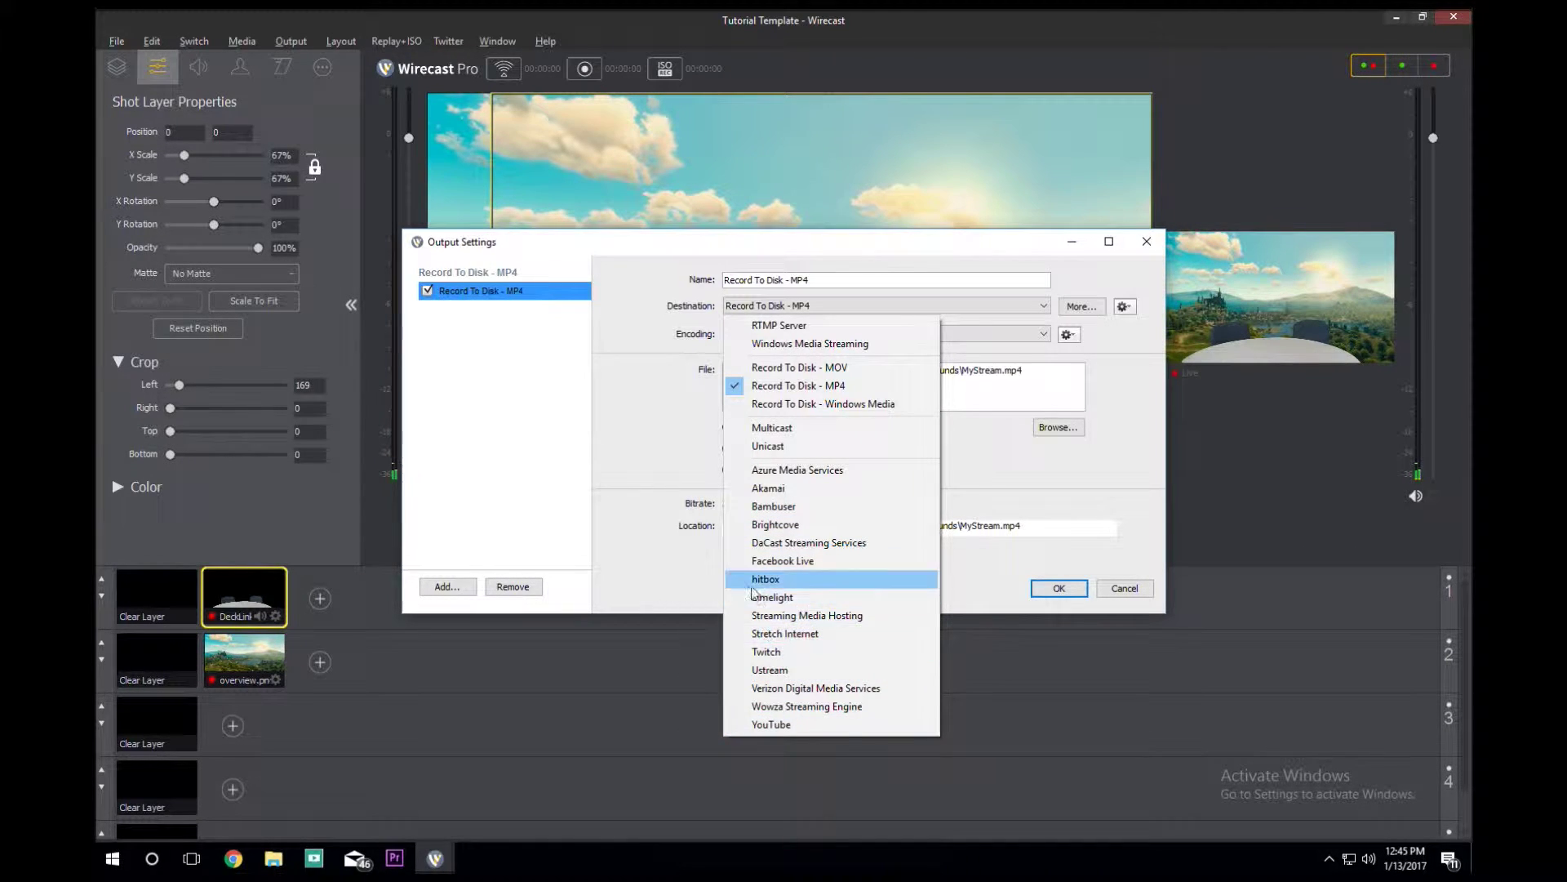
pyautogui.click(823, 389)
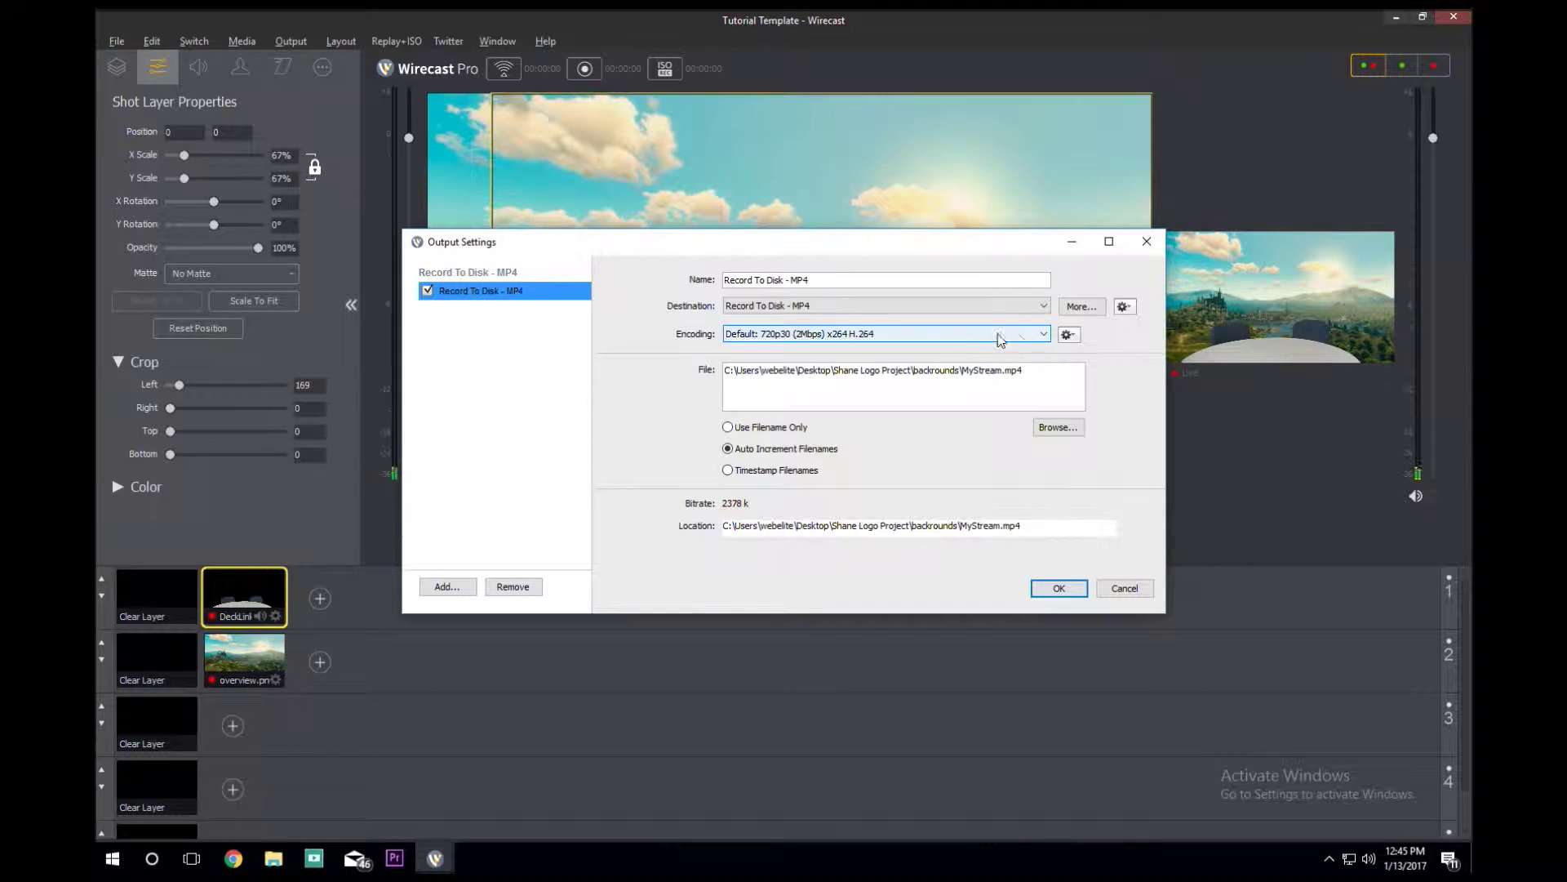
pyautogui.click(902, 335)
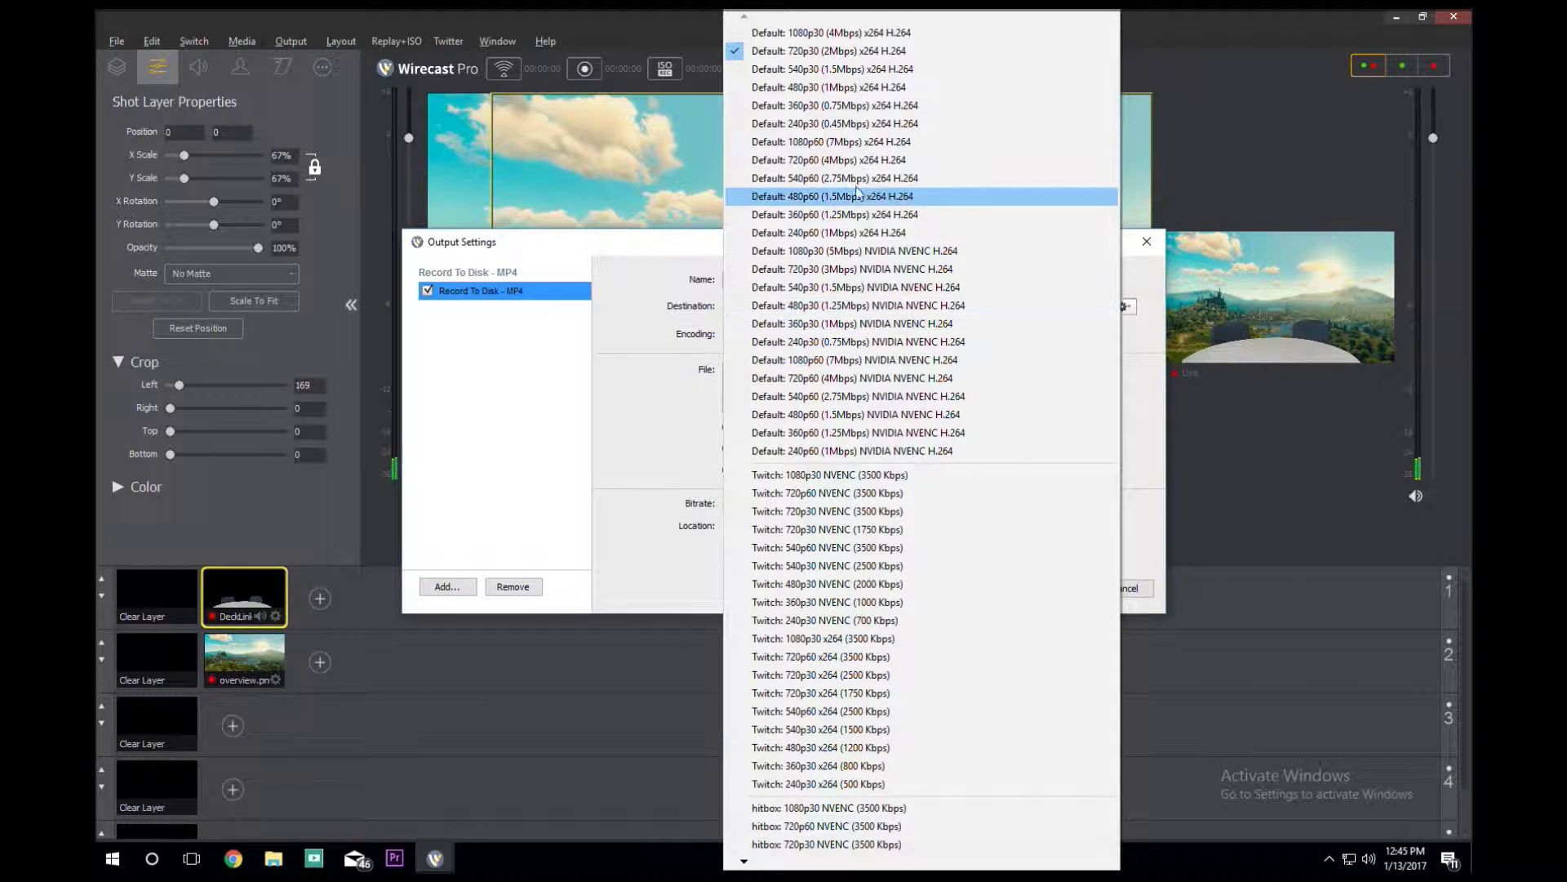
pyautogui.click(846, 34)
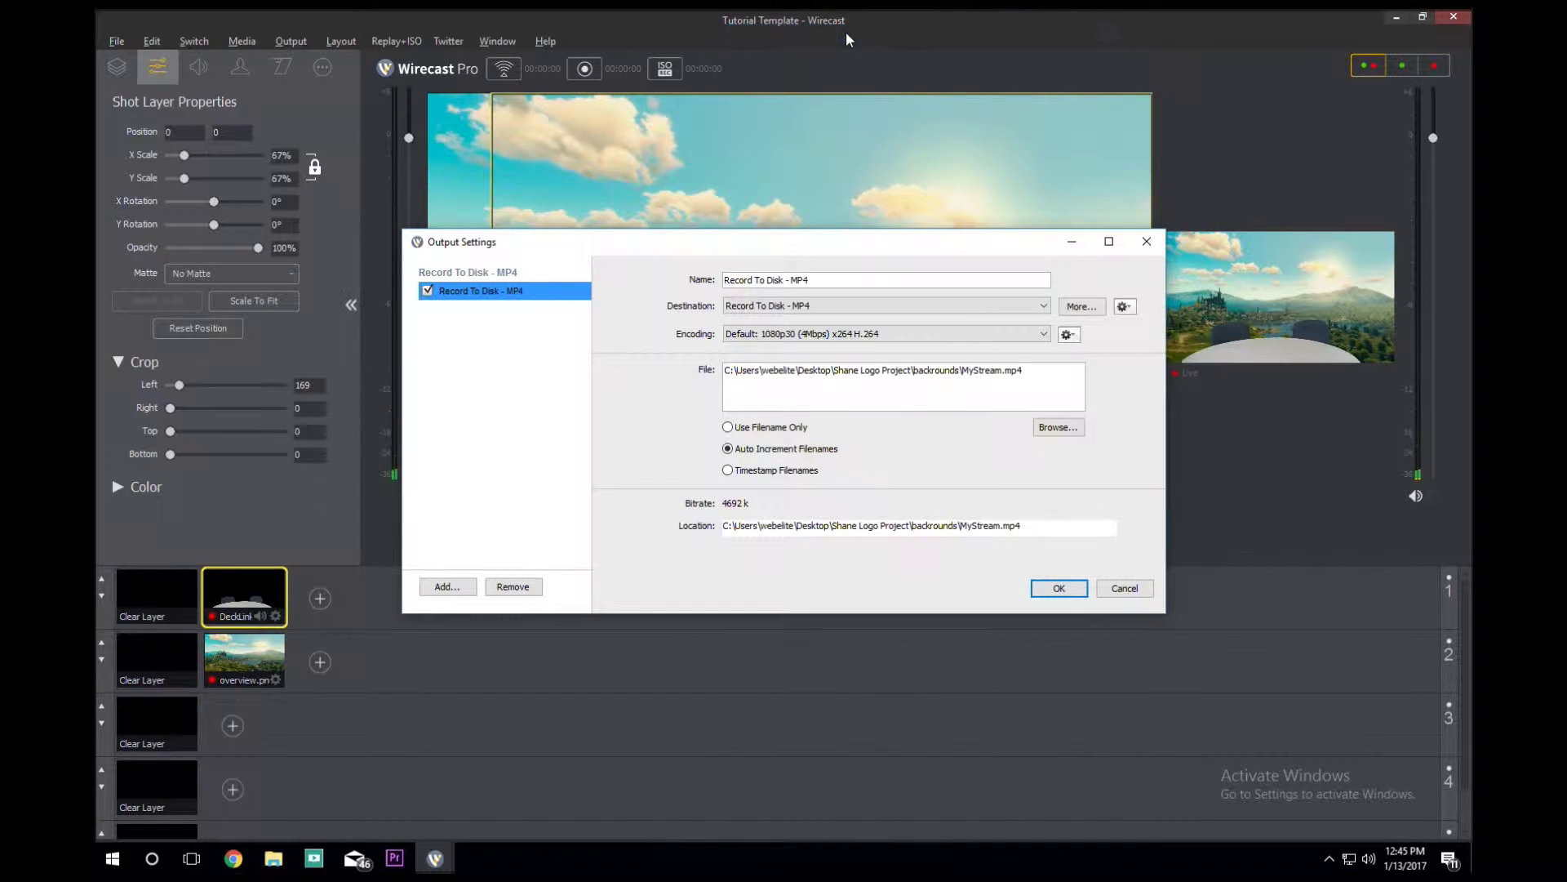
# Save the recording as MyStream in the Desktop logo project's Wirecast Video folder
pyautogui.click(1057, 429)
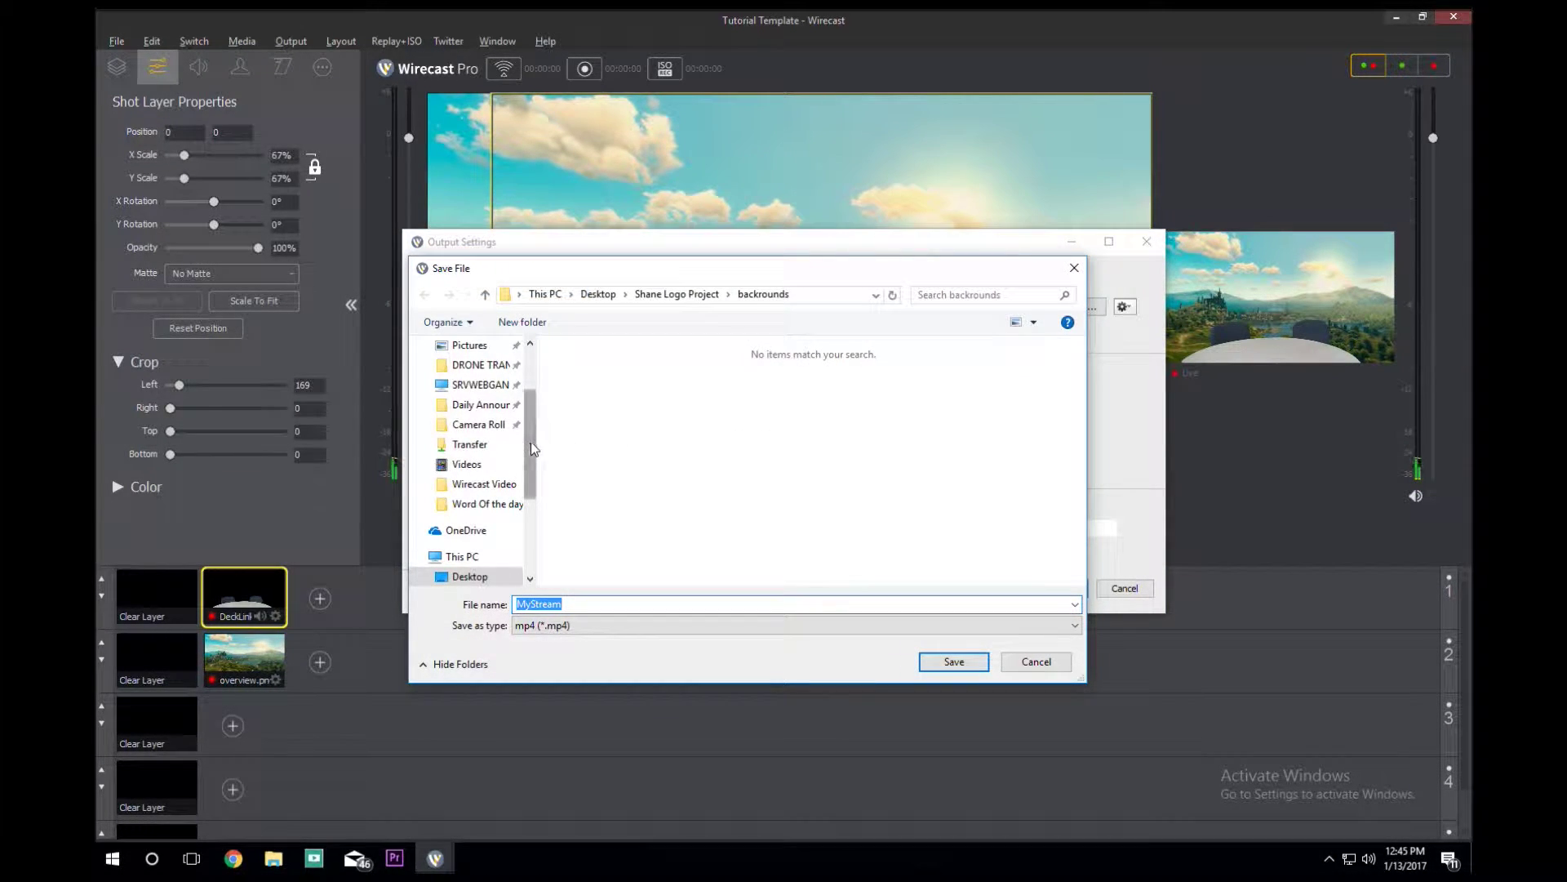
pyautogui.scroll(2, 531, 442)
pyautogui.click(470, 378)
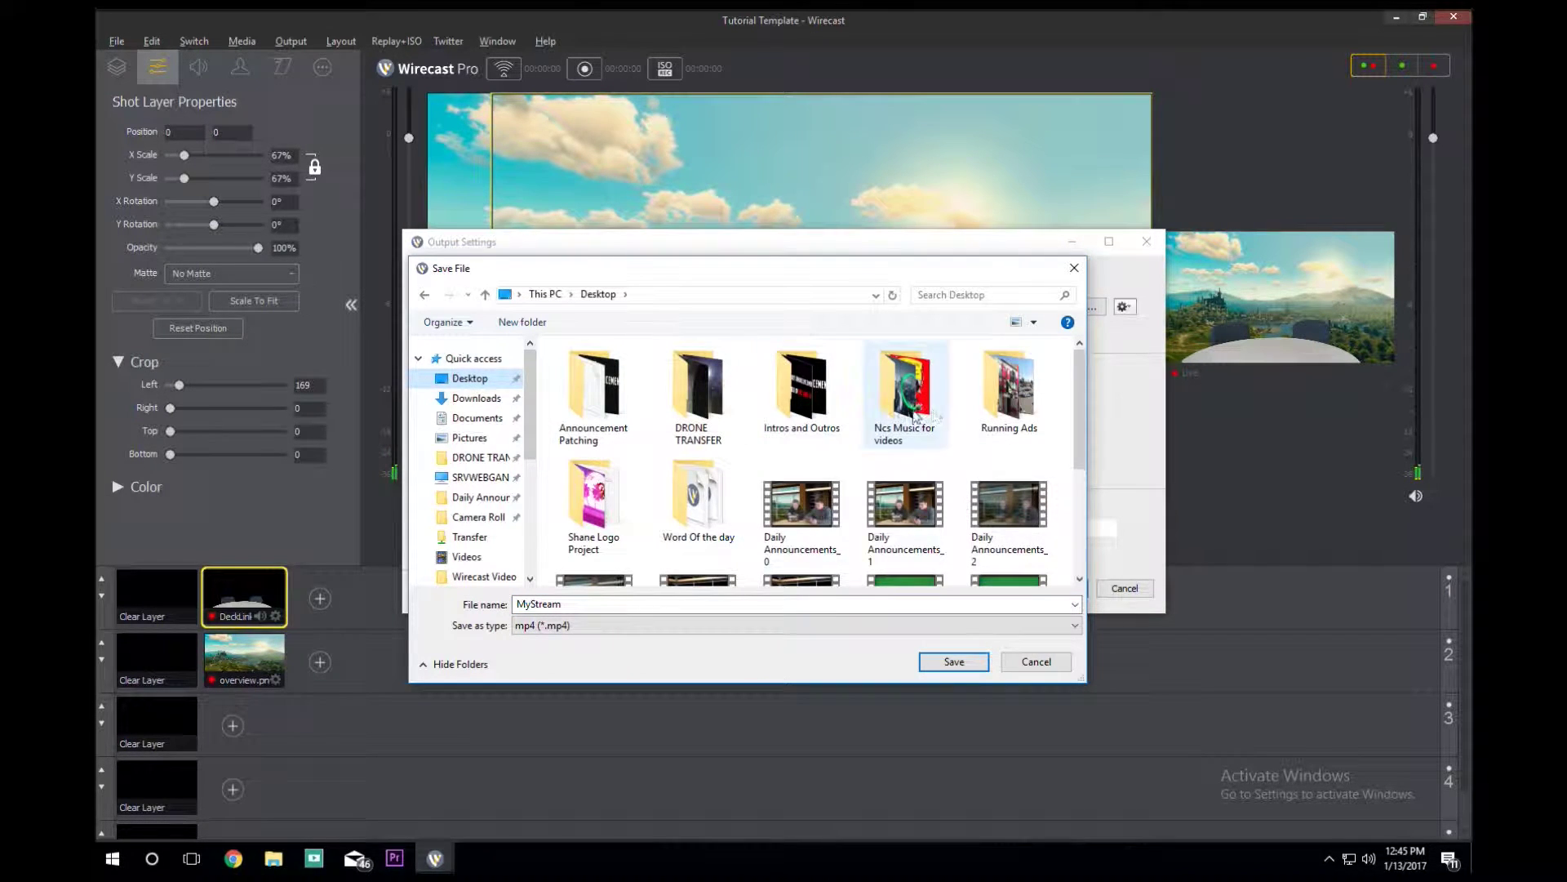
pyautogui.doubleClick(601, 522)
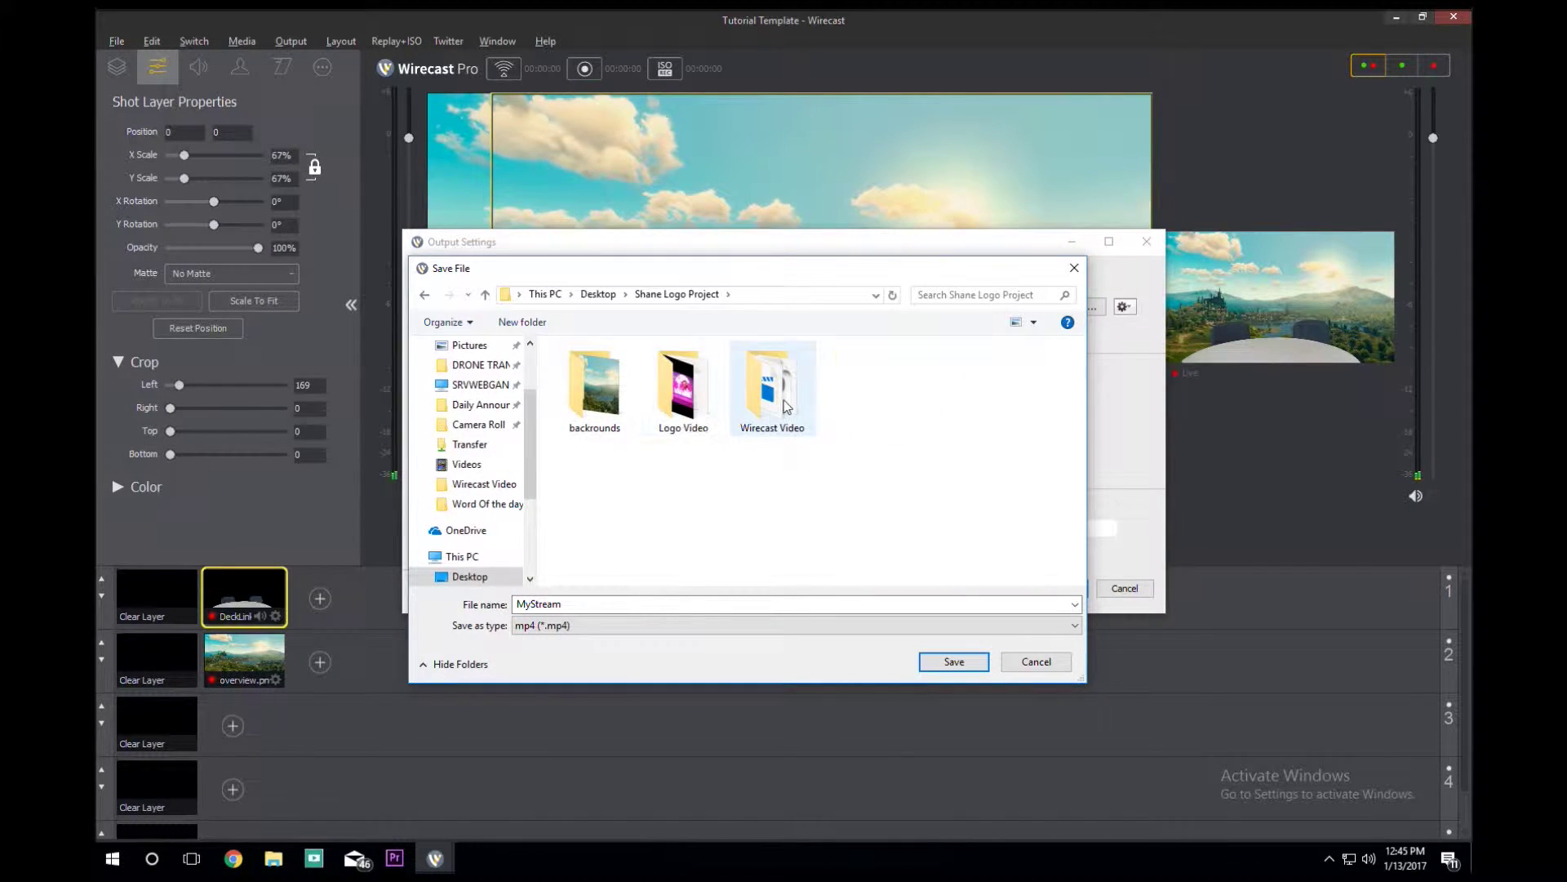
pyautogui.doubleClick(746, 406)
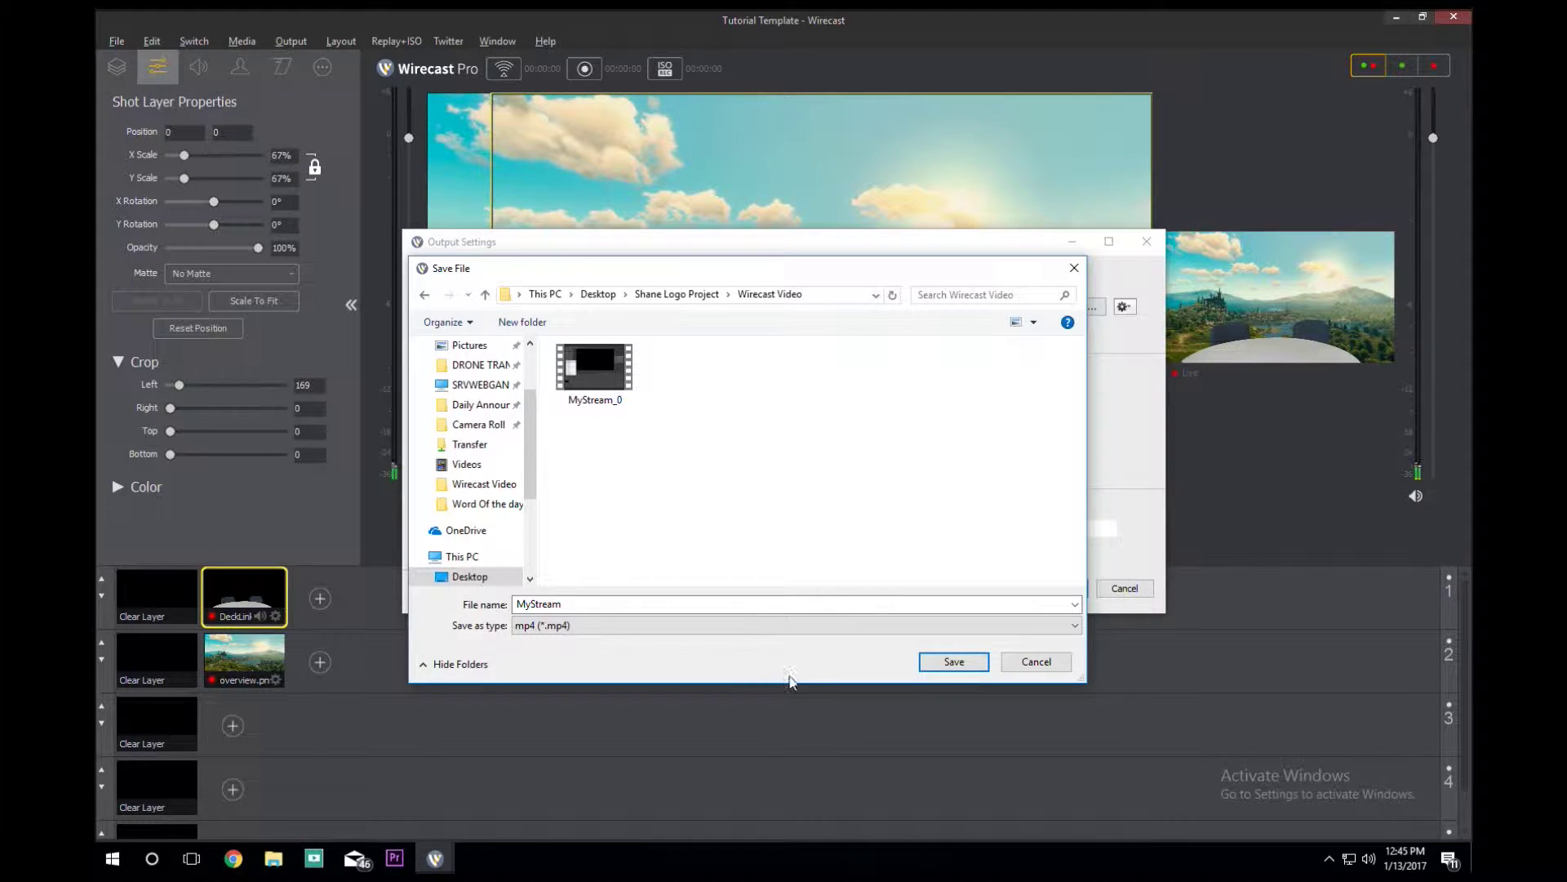
pyautogui.click(968, 663)
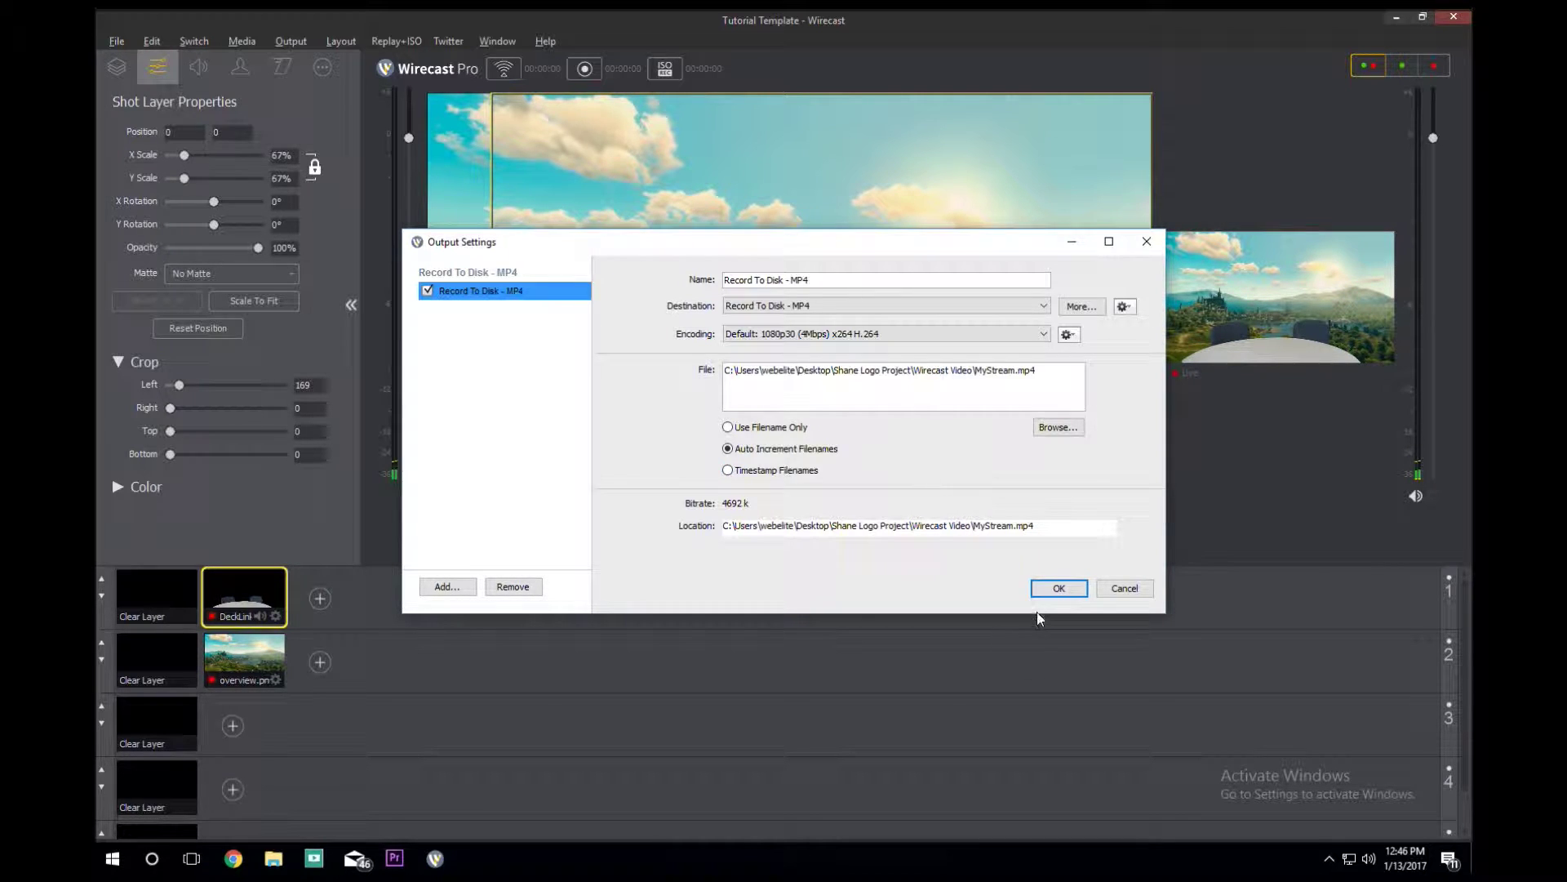
# Confirm Output Settings and keep DeckLink Mini Recorder_2 as the camera shot's audio
pyautogui.click(1056, 589)
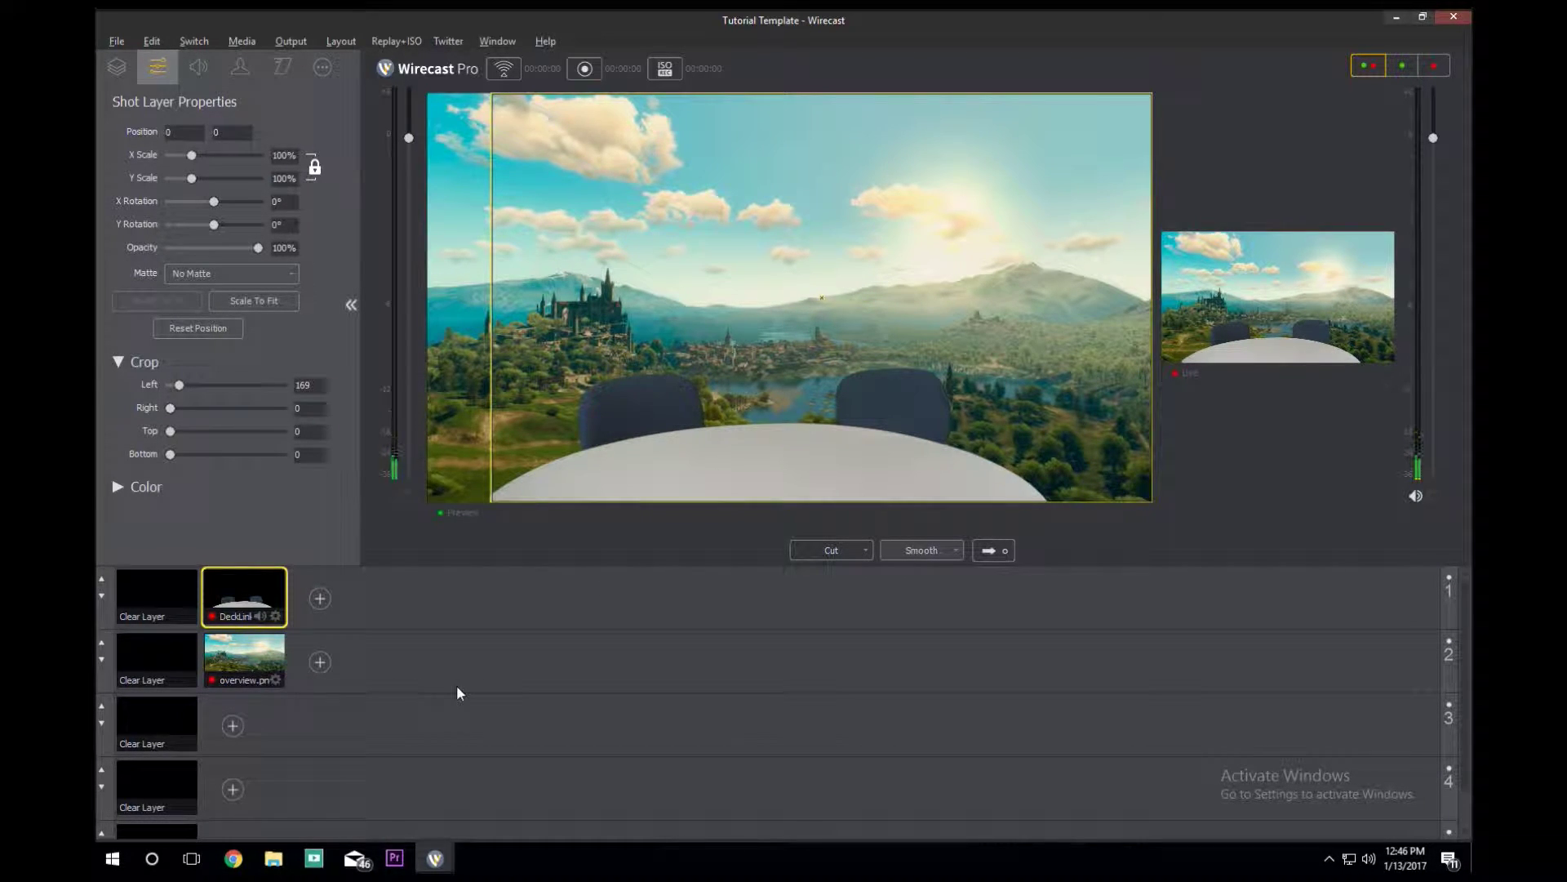
pyautogui.click(277, 622)
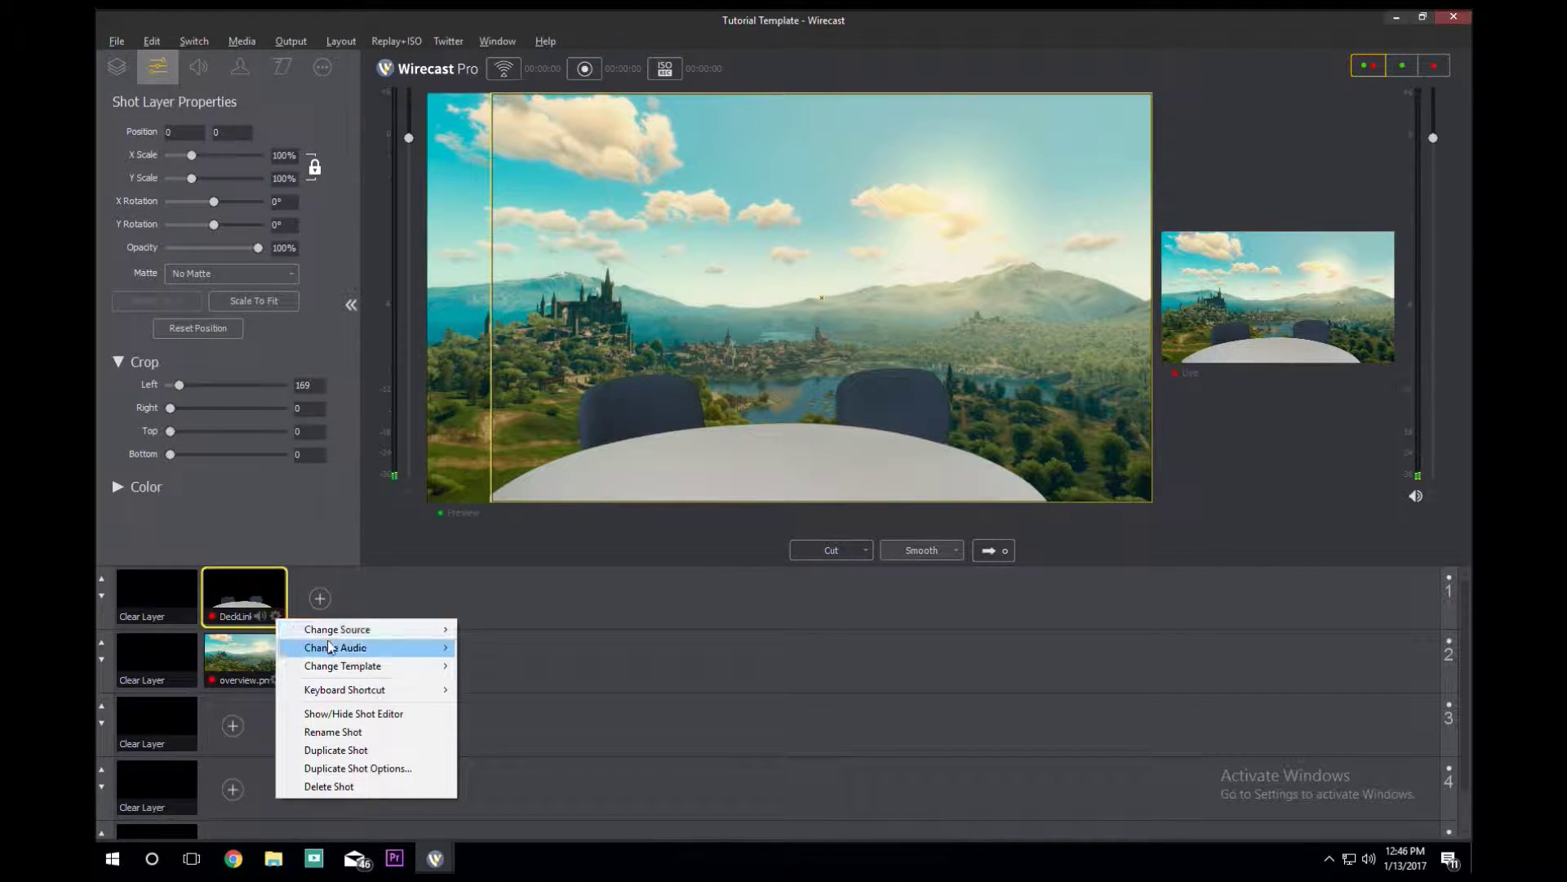
pyautogui.moveTo(341, 651)
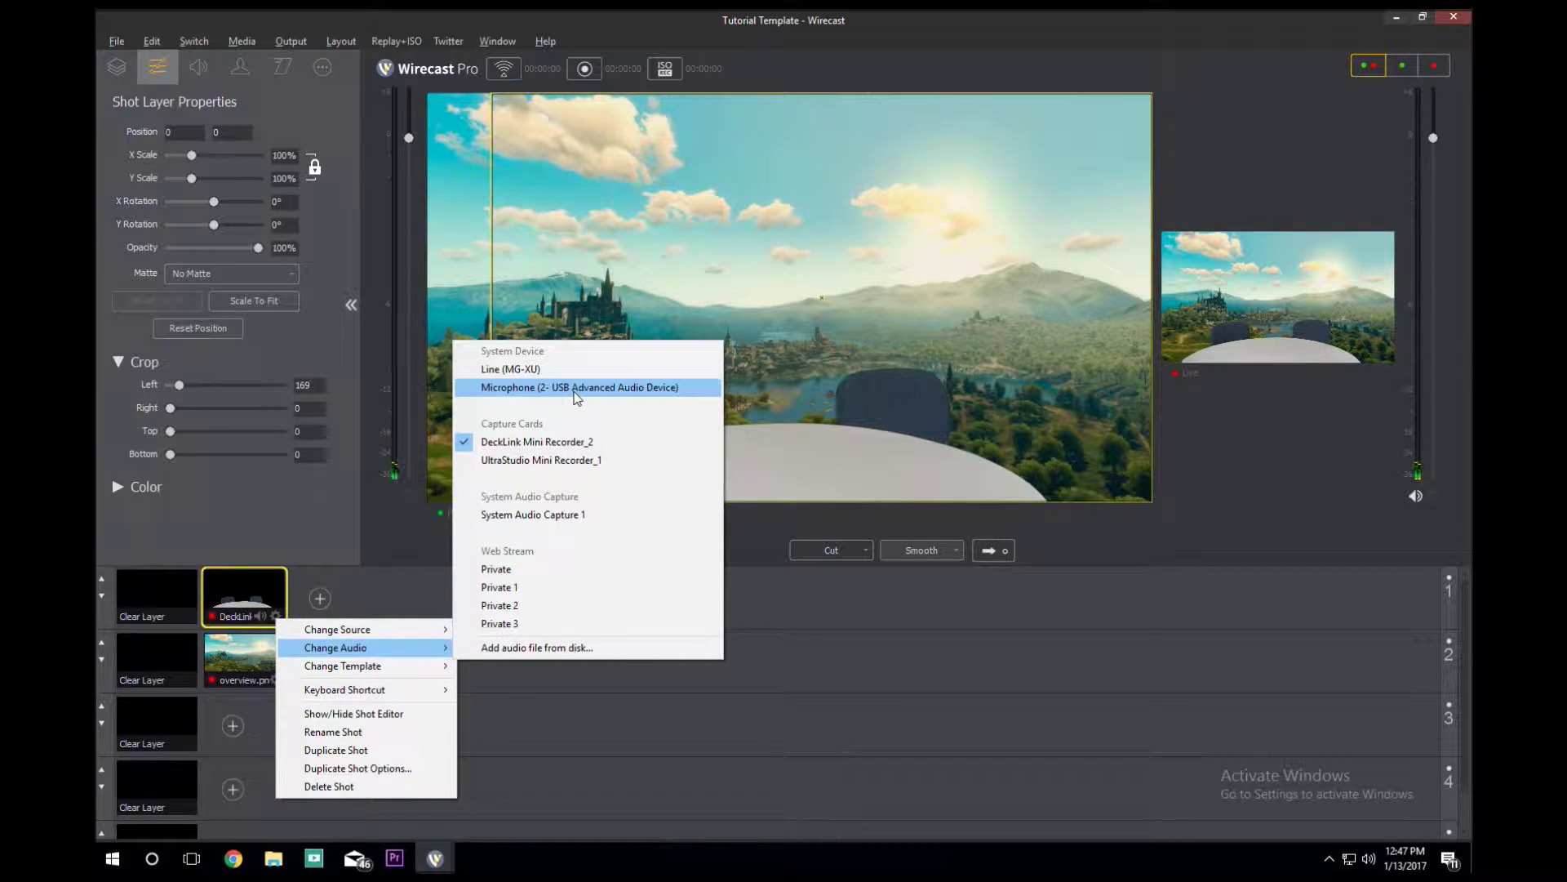
pyautogui.click(551, 442)
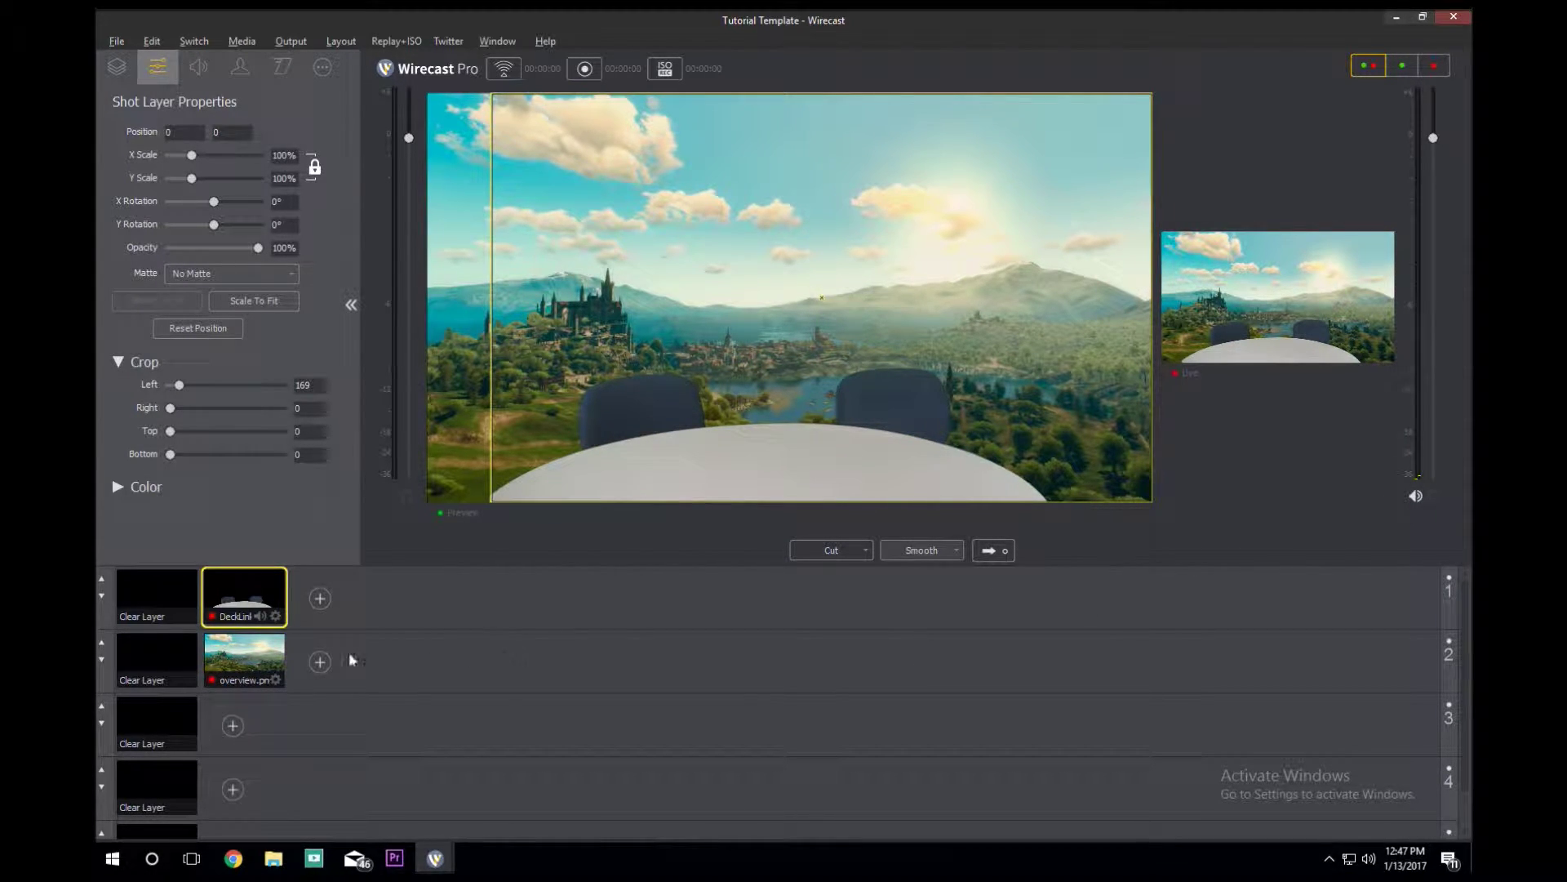
# Change the camera shot's audio to Microphone (2- USB Advanced Audio Device)
pyautogui.rightClick(279, 618)
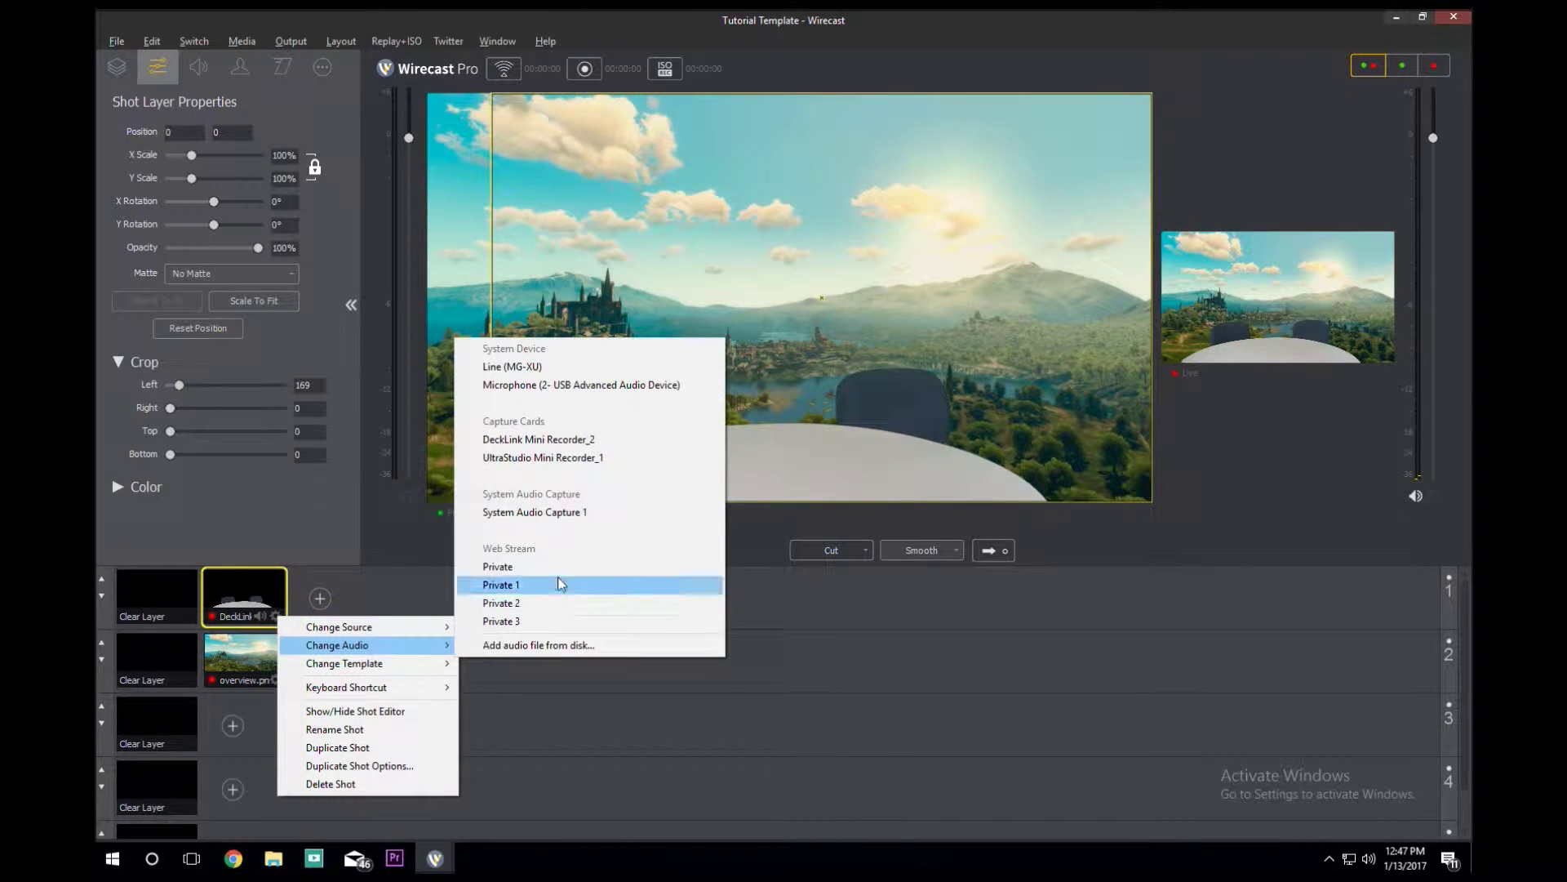
pyautogui.click(565, 386)
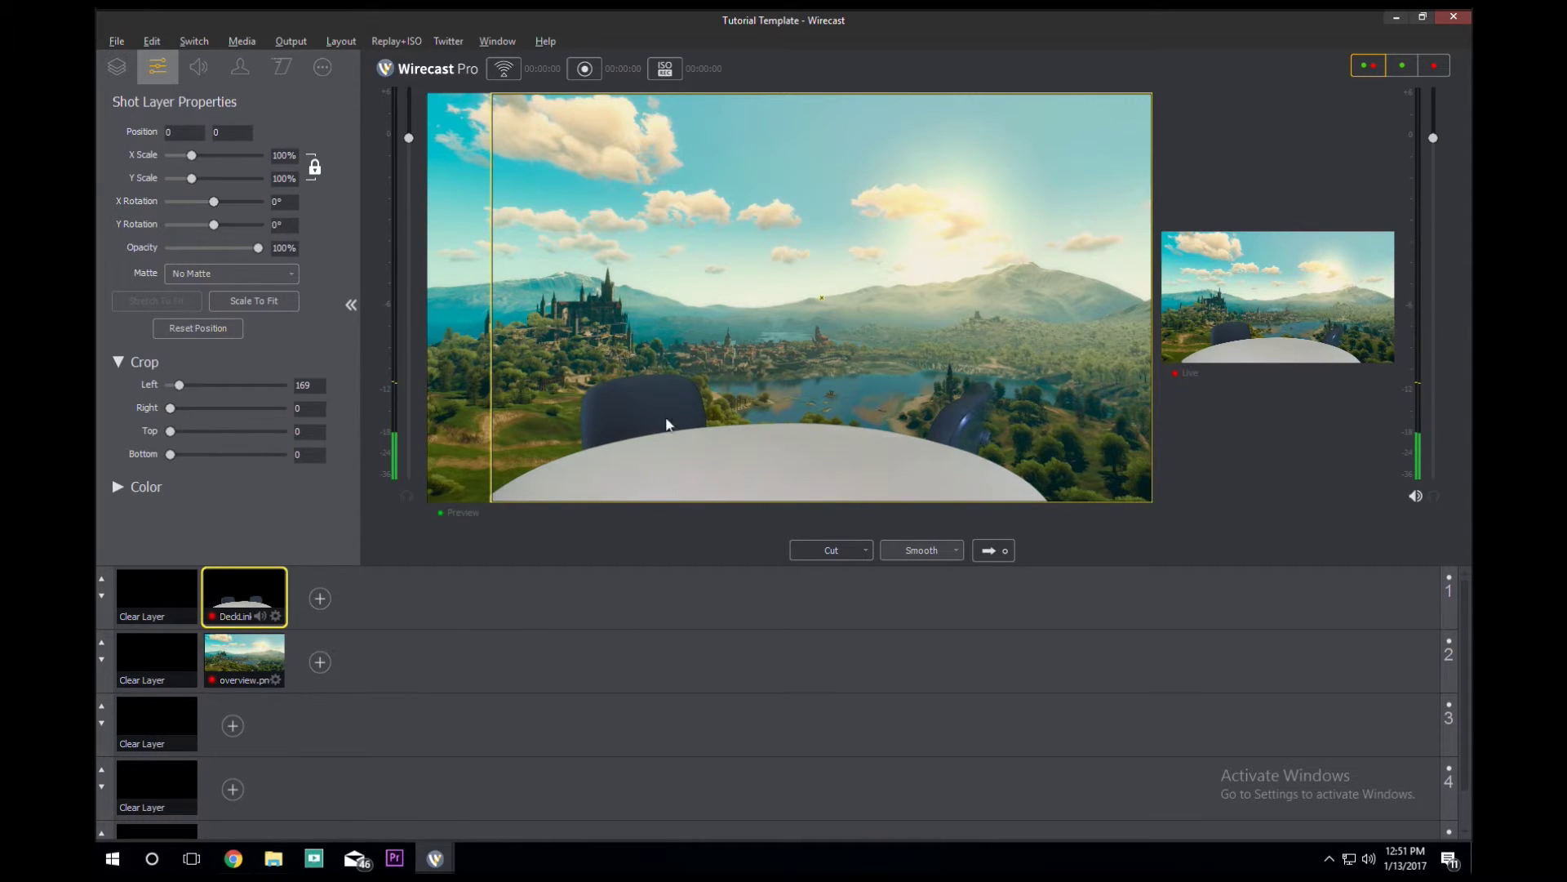
# Start Save As and browse to Desktop > logo project folder > Wirecast Video
pyautogui.click(116, 40)
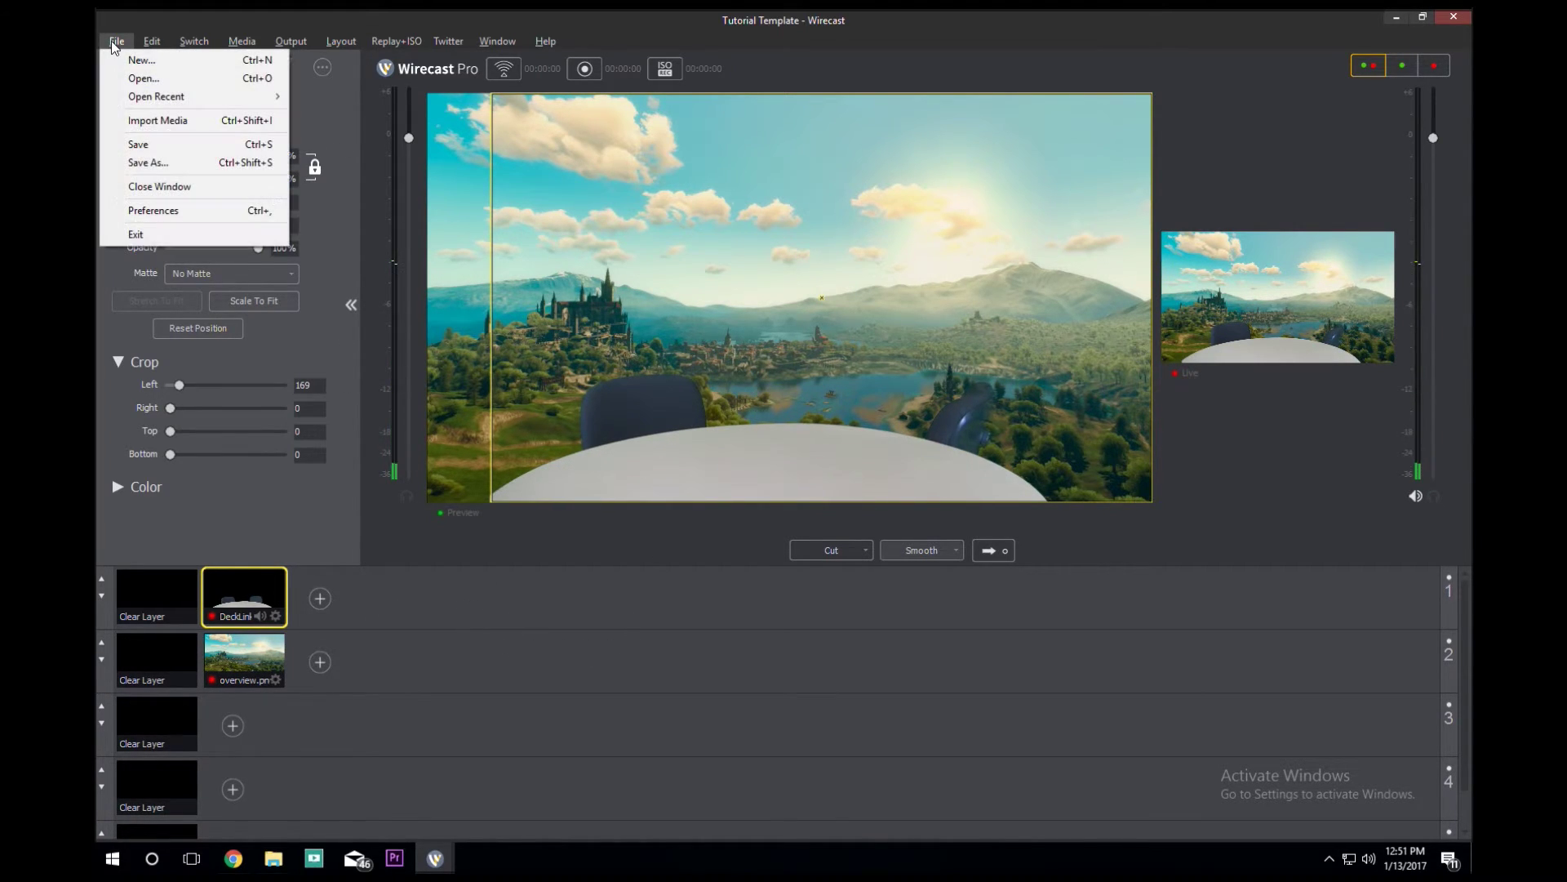
pyautogui.click(185, 164)
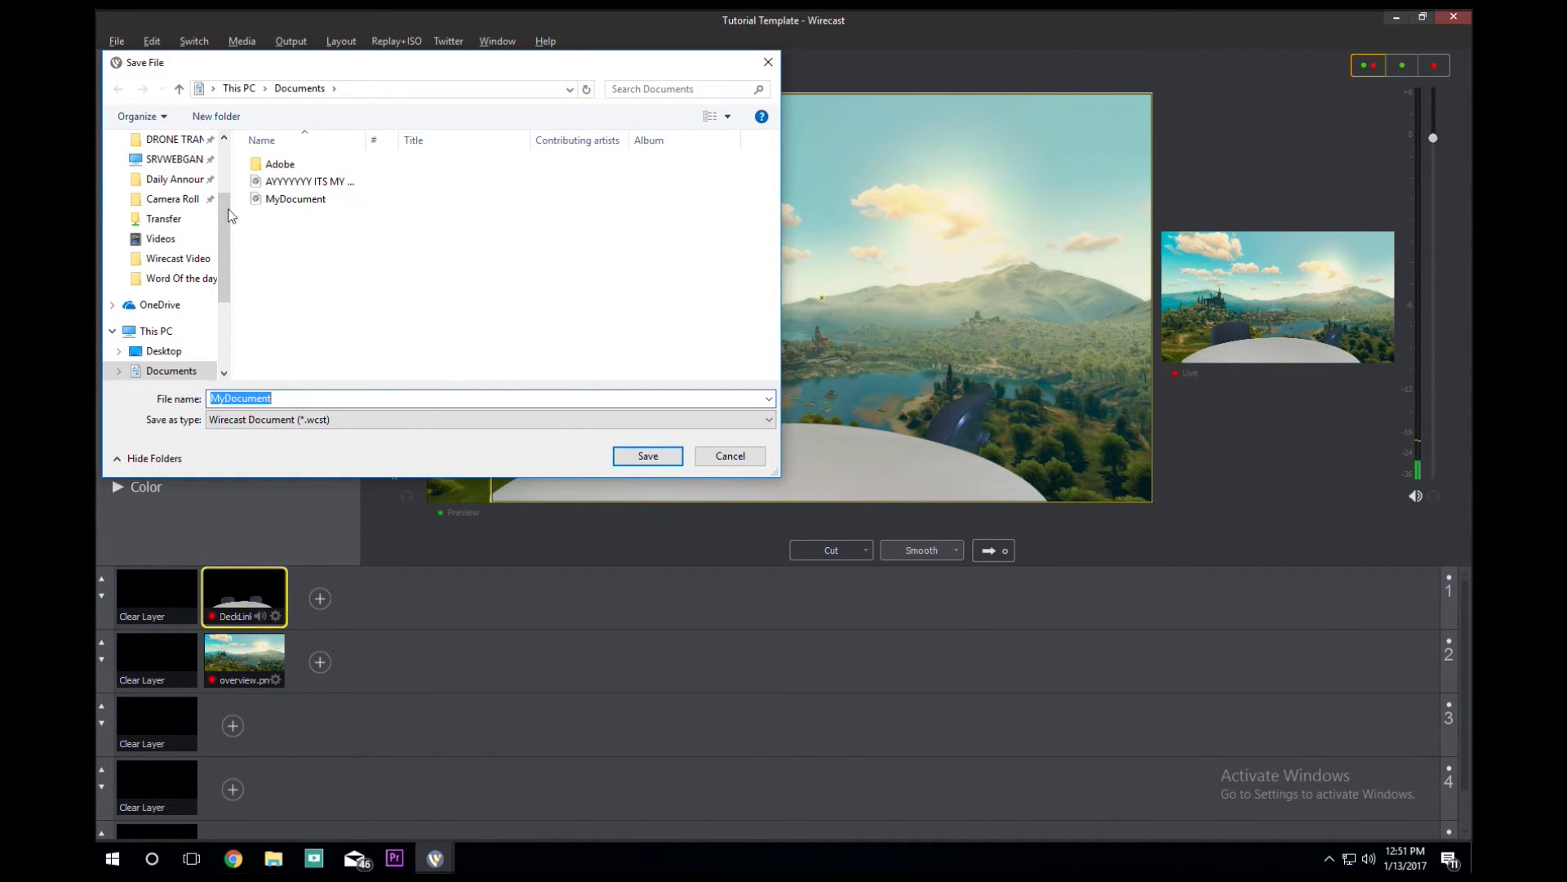
pyautogui.scroll(5, 164, 213)
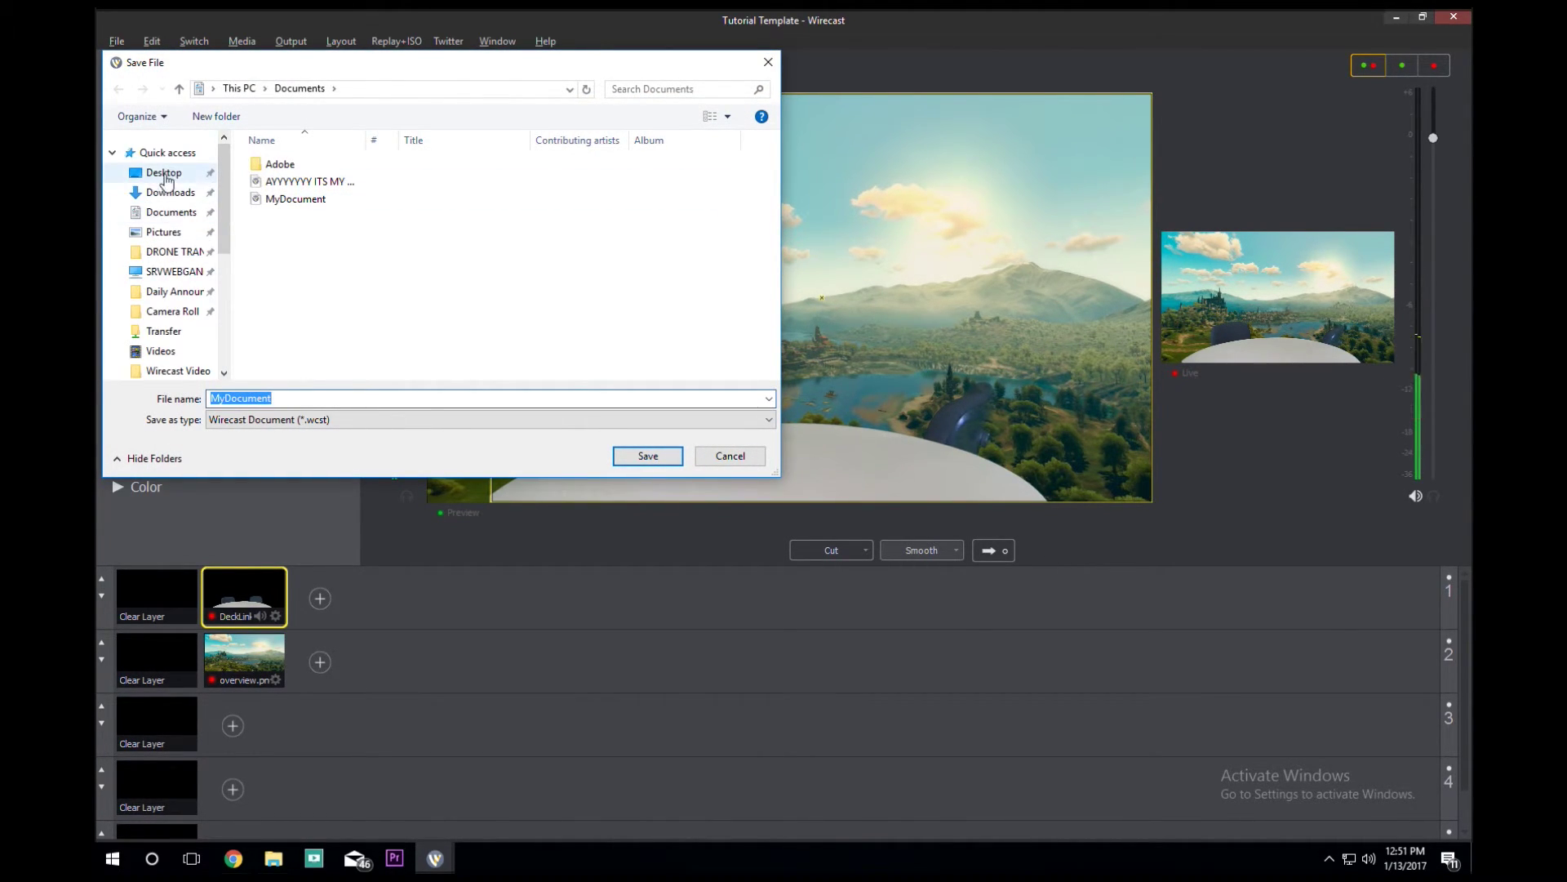
pyautogui.click(163, 173)
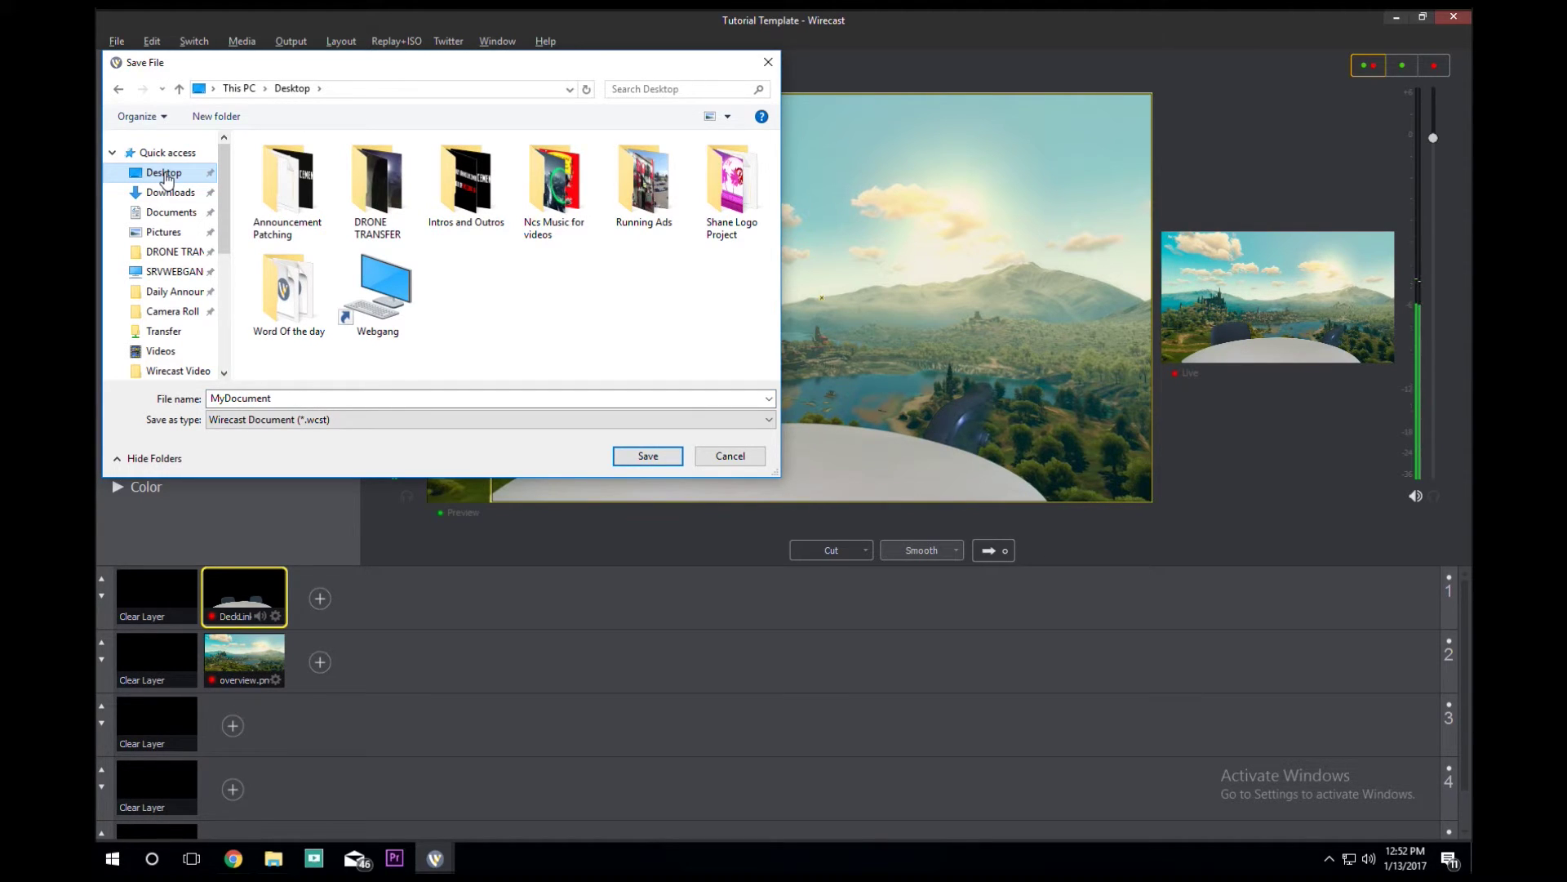
pyautogui.doubleClick(735, 189)
pyautogui.doubleClick(466, 184)
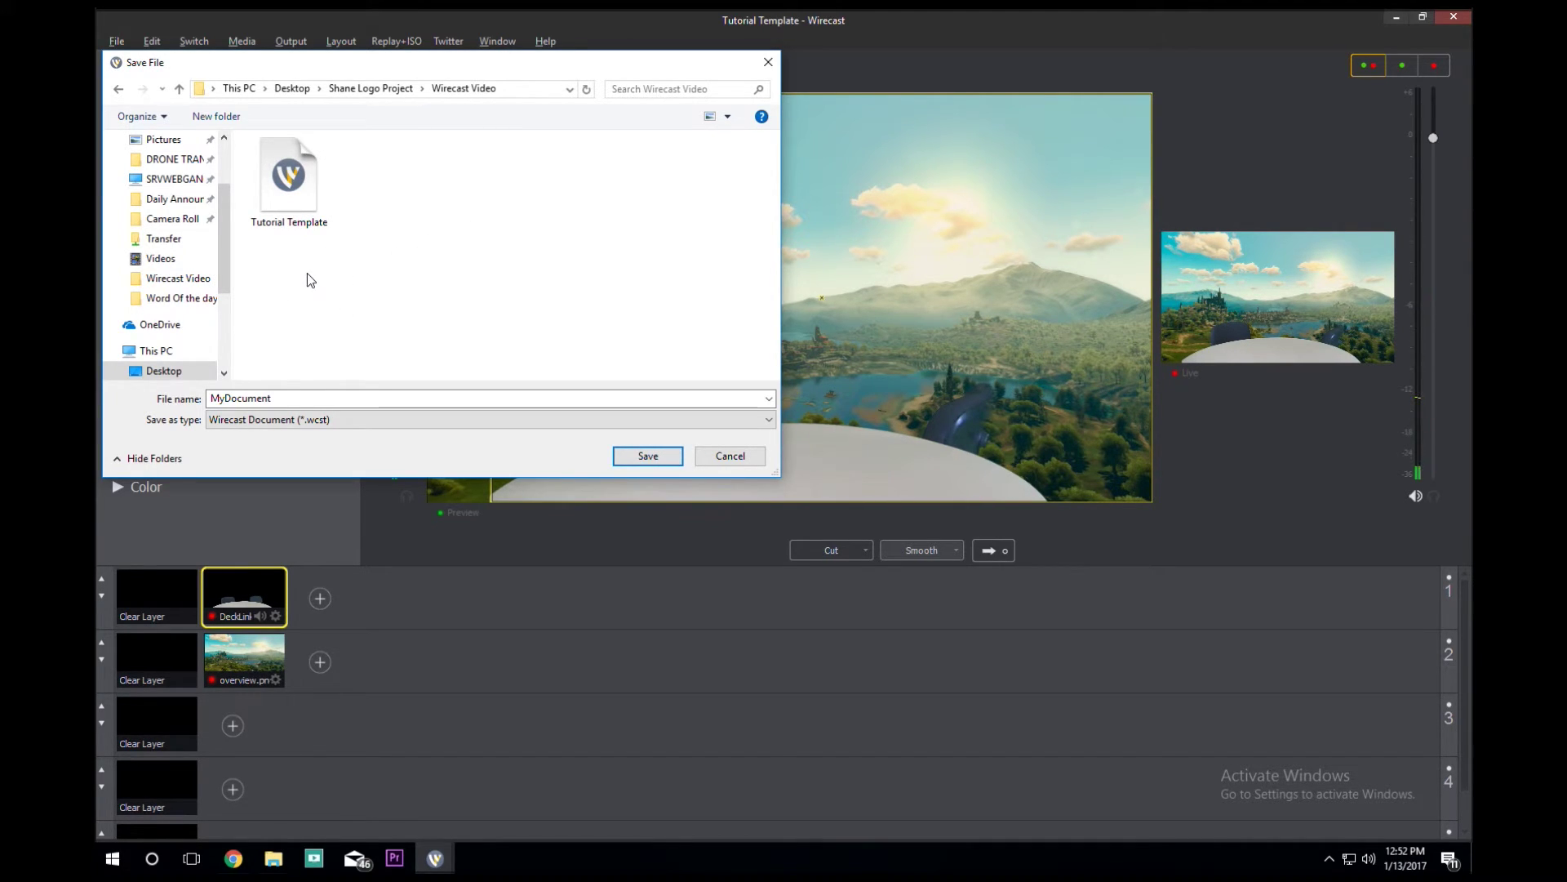
# Name the document 'Tutorial Template 2' and save it there
pyautogui.doubleClick(315, 398)
pyautogui.press('BackSpace')
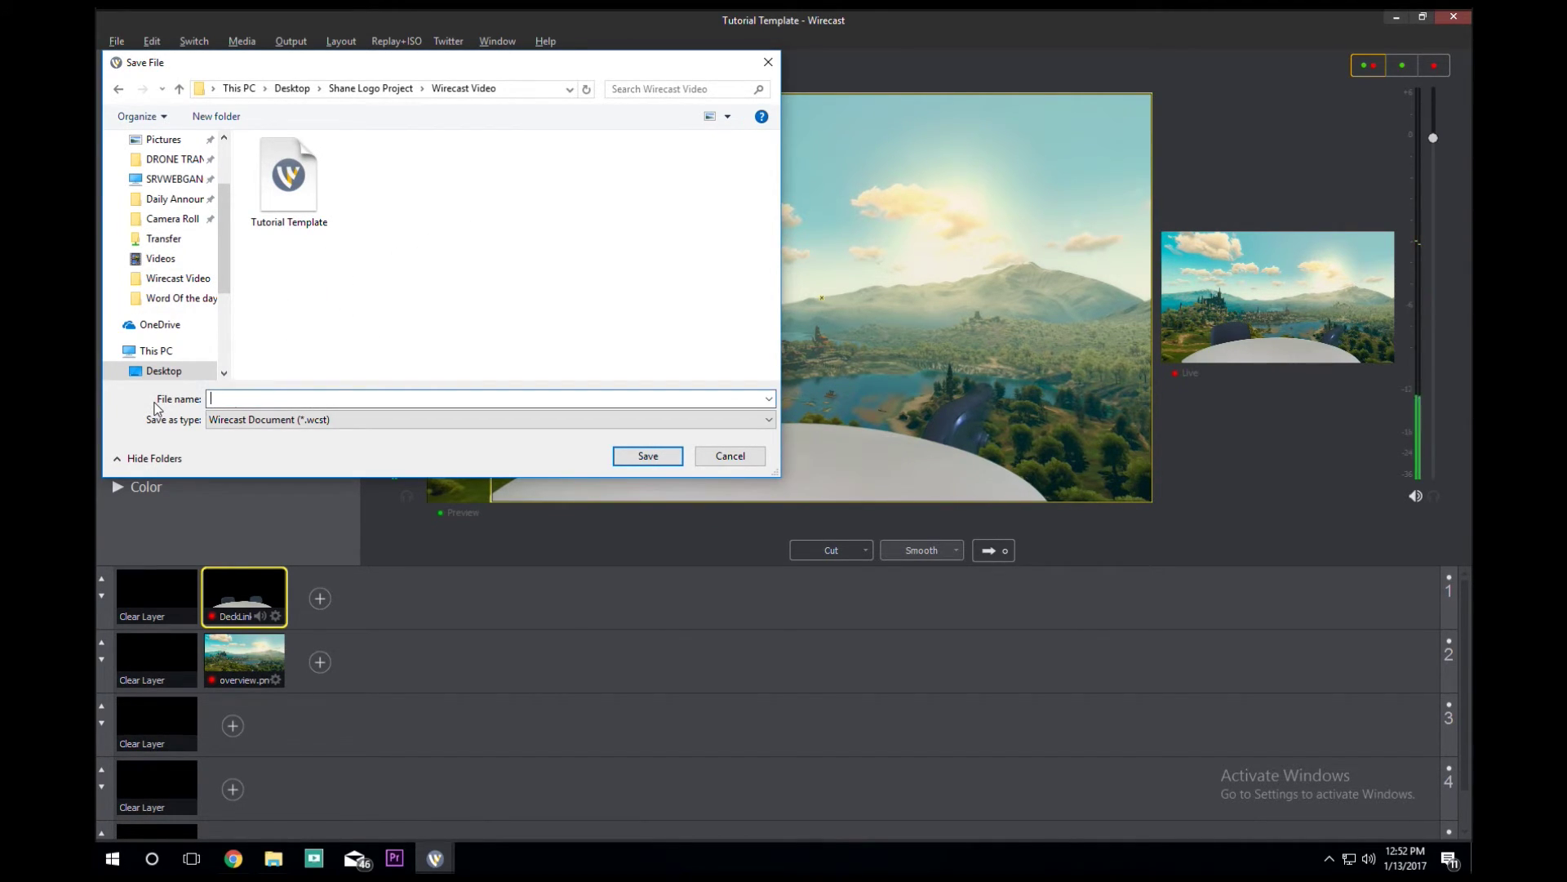
pyautogui.write('Tut')
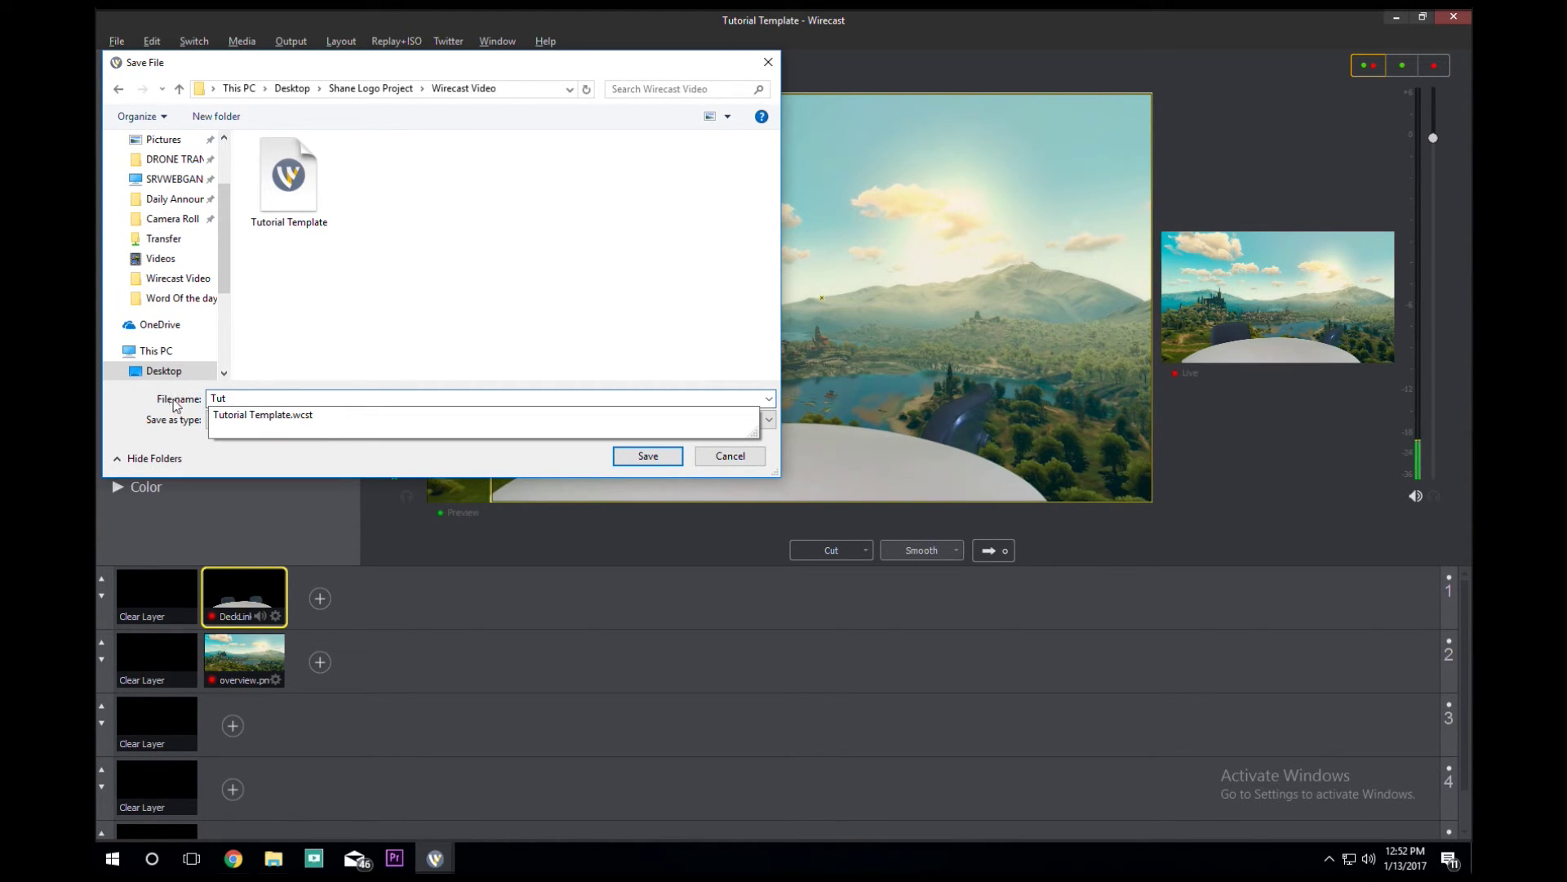
pyautogui.click(335, 412)
pyautogui.click(336, 408)
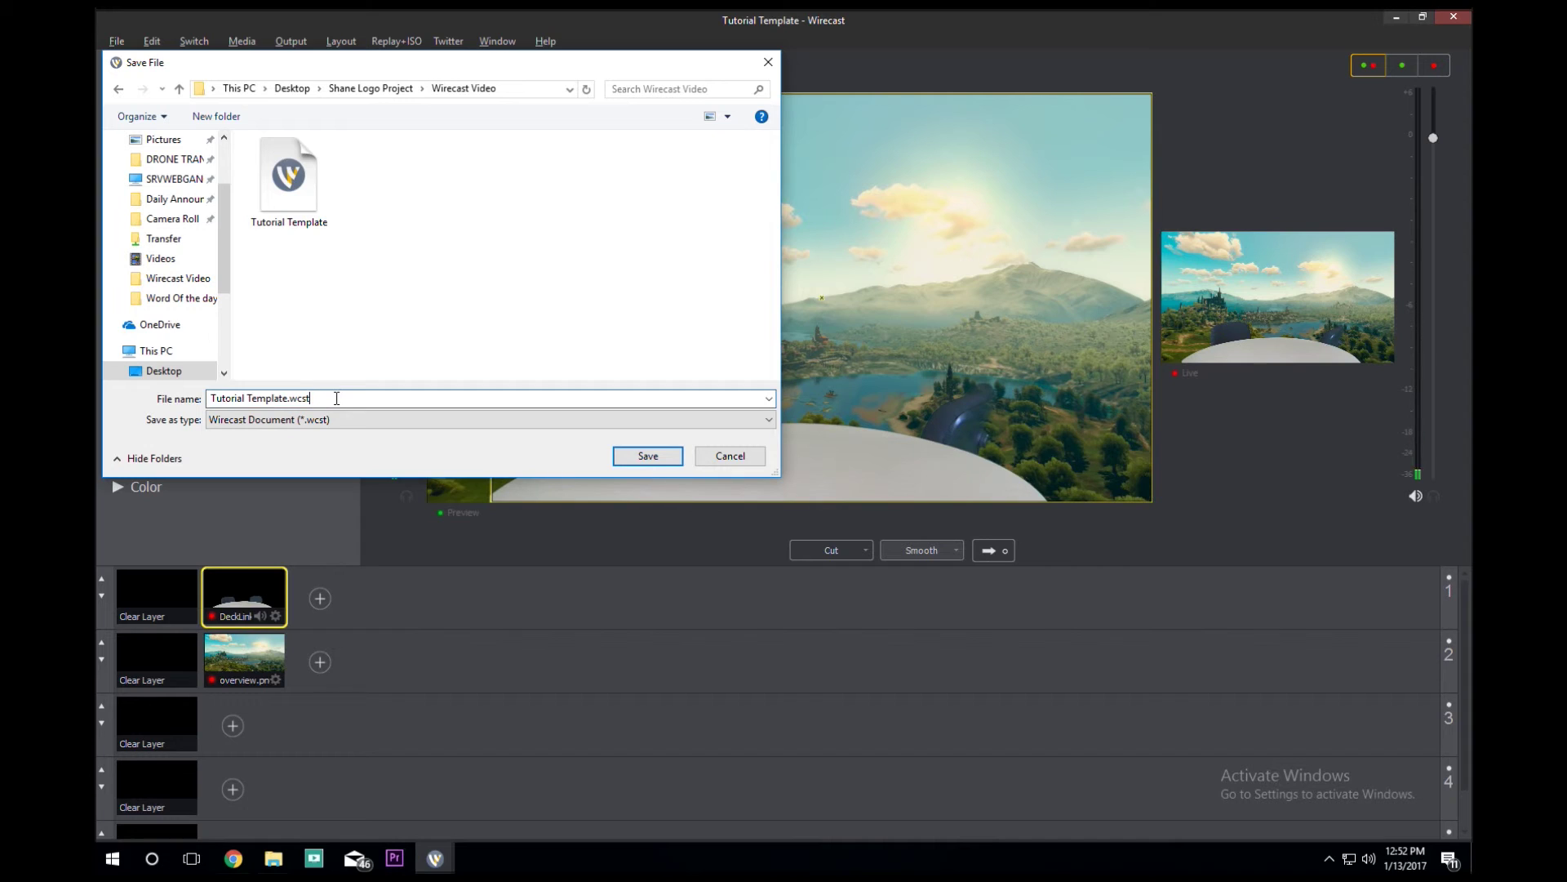
pyautogui.press('BackSpace')
pyautogui.press('BackSpace')
pyautogui.press('BackSpace')
pyautogui.press('BackSpace')
pyautogui.press('BackSpace')
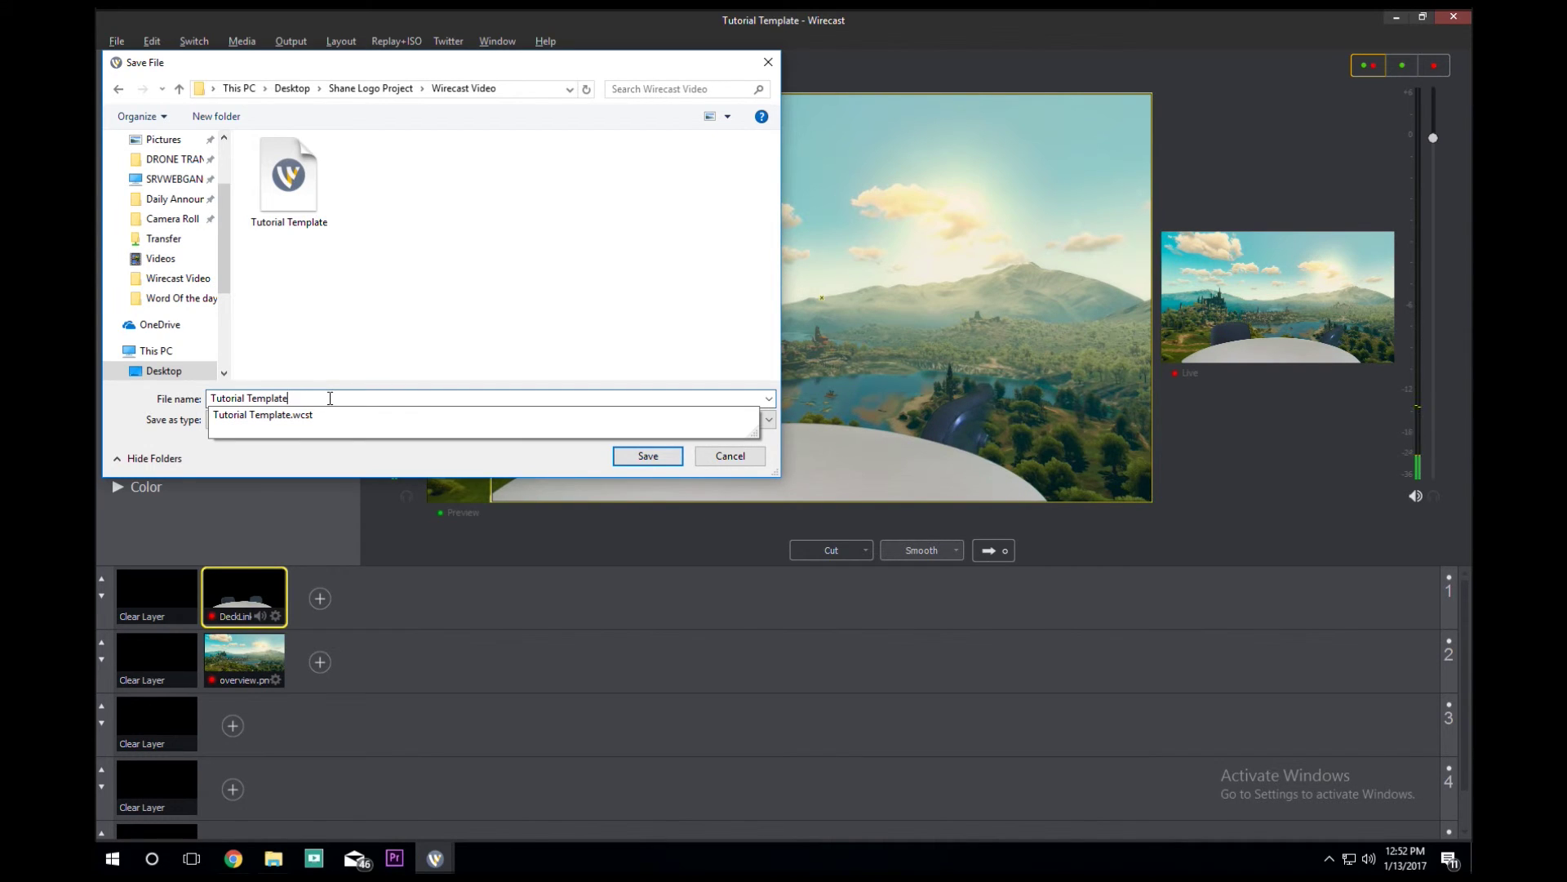
pyautogui.write('2')
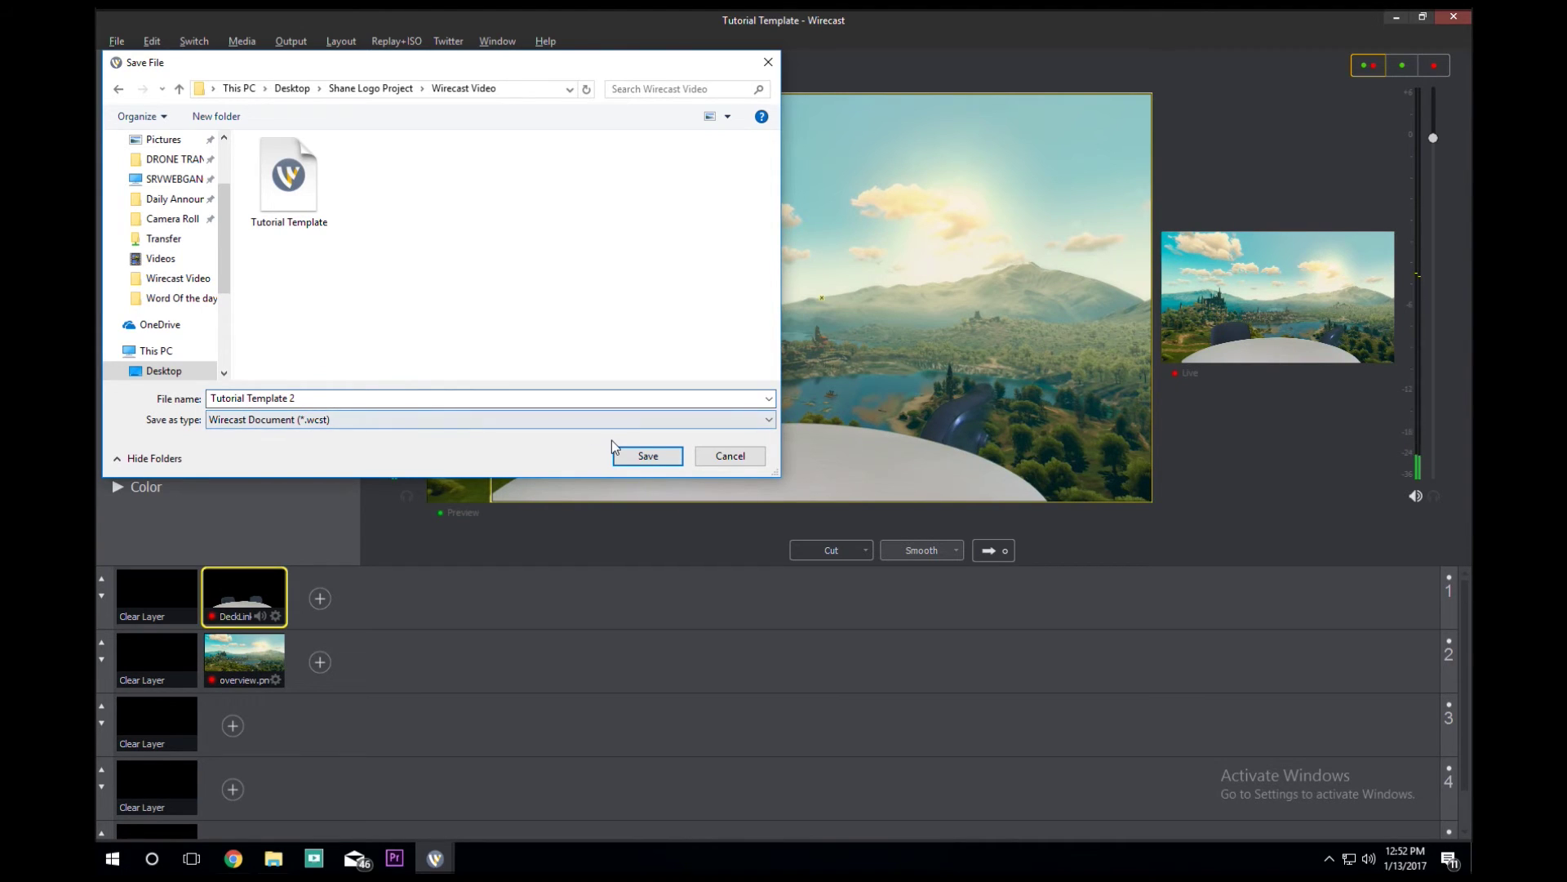
pyautogui.click(647, 456)
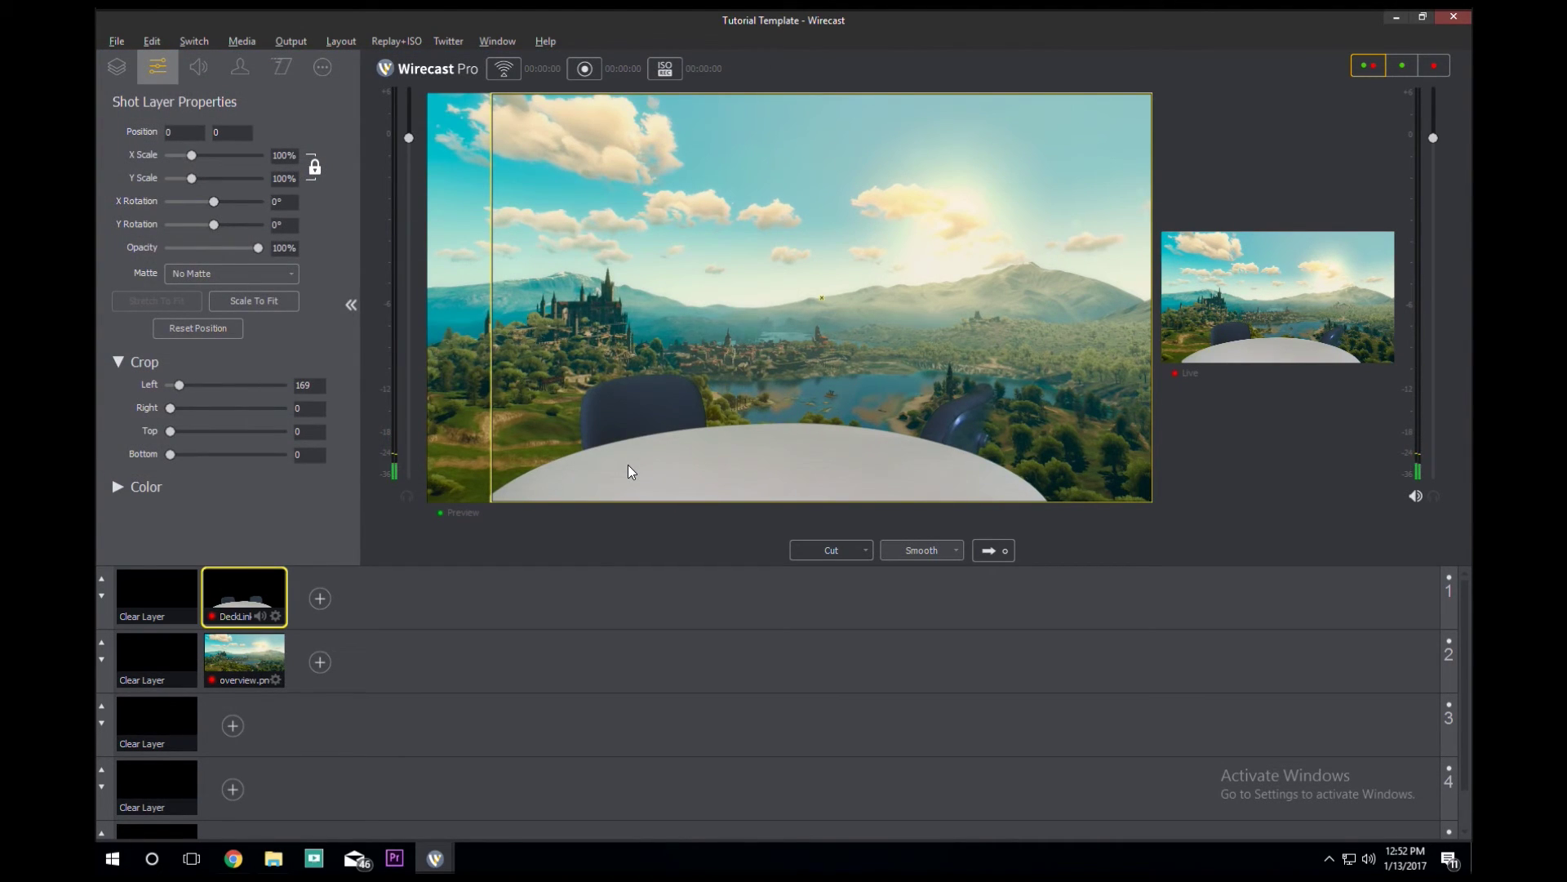